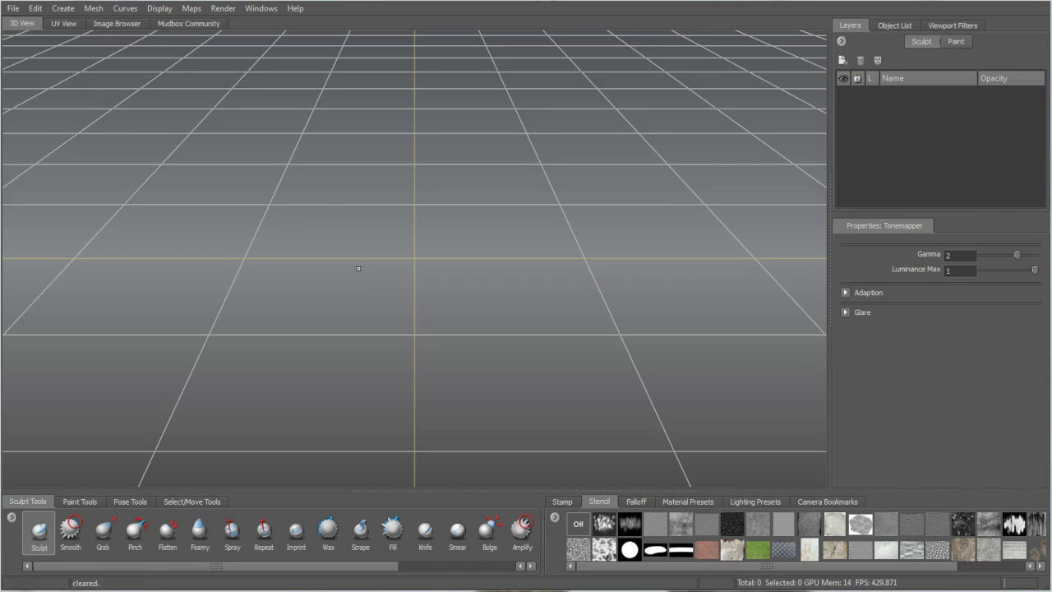
# Create a 1600-polygon plane mesh and tilt the view to look down on it
pyautogui.click(65, 9)
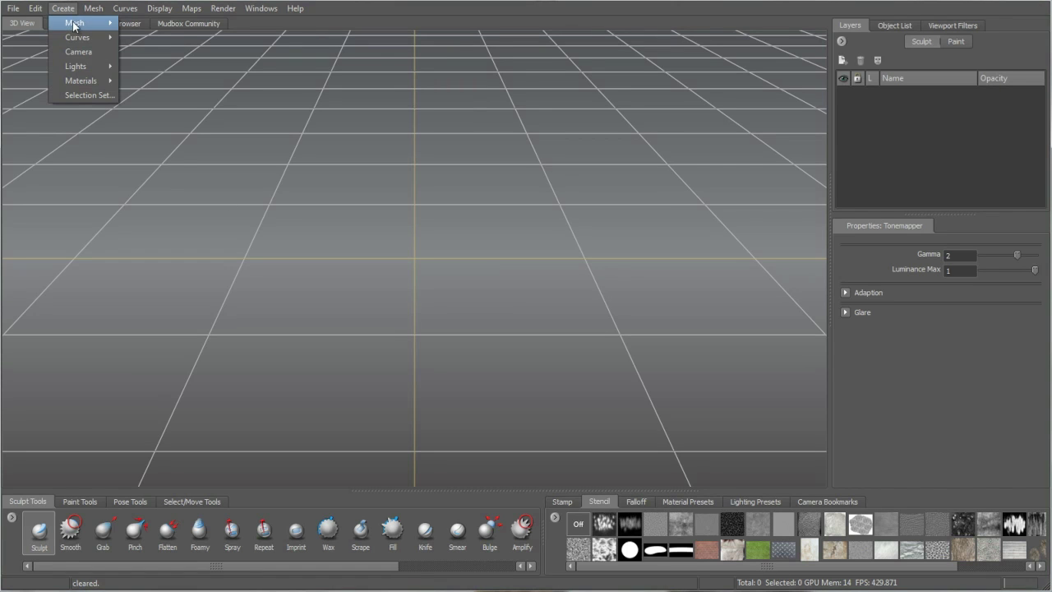
pyautogui.moveTo(74, 25)
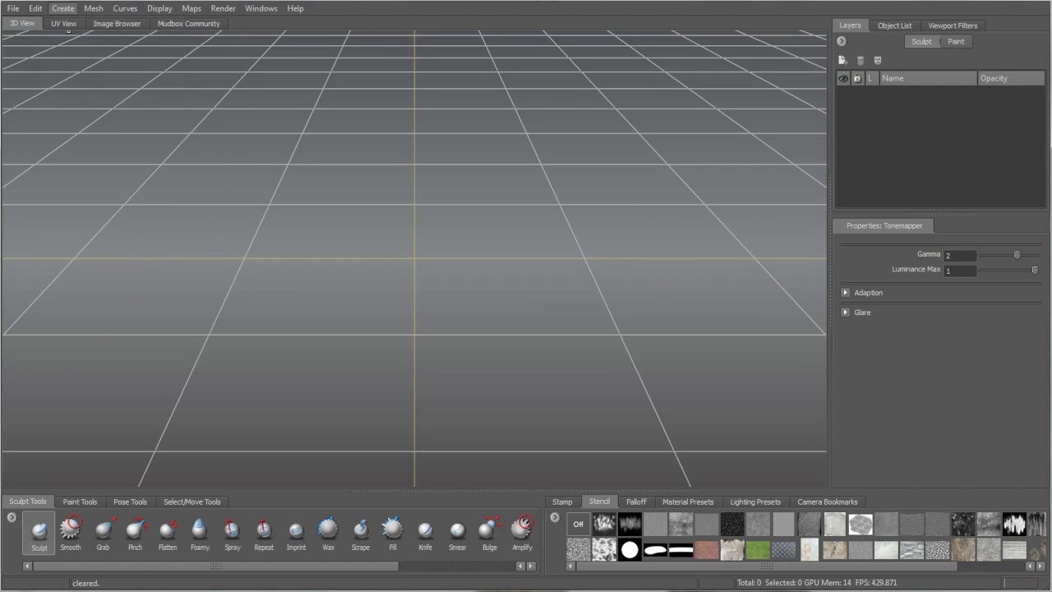
pyautogui.click(165, 90)
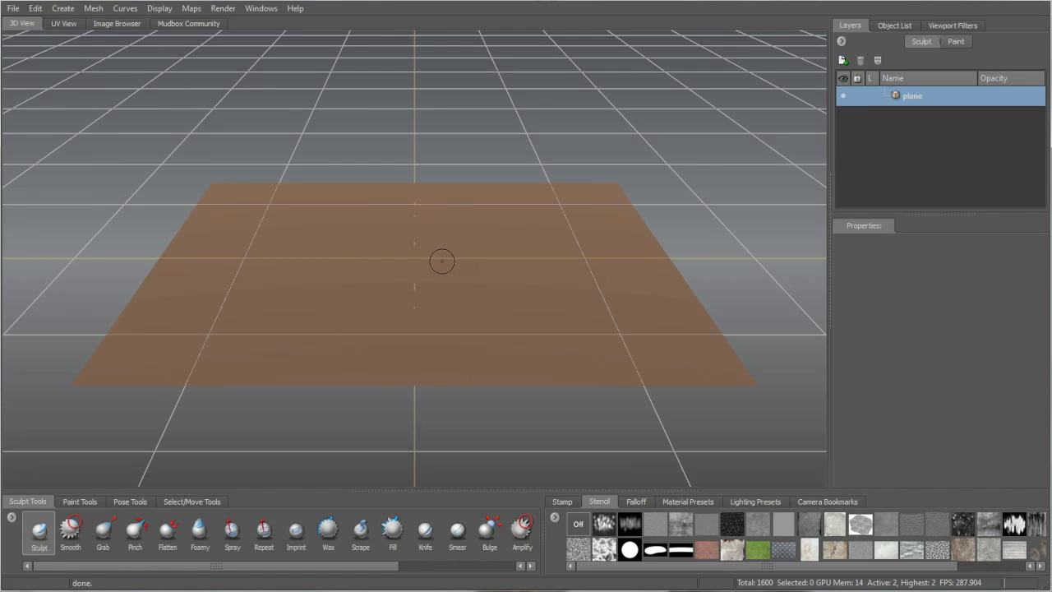
pyautogui.moveTo(444, 256)
pyautogui.keyDown('alt'); pyautogui.mouseDown()
pyautogui.moveTo(439, 291)
pyautogui.moveTo(438, 252)
pyautogui.mouseUp(); pyautogui.keyUp('alt')
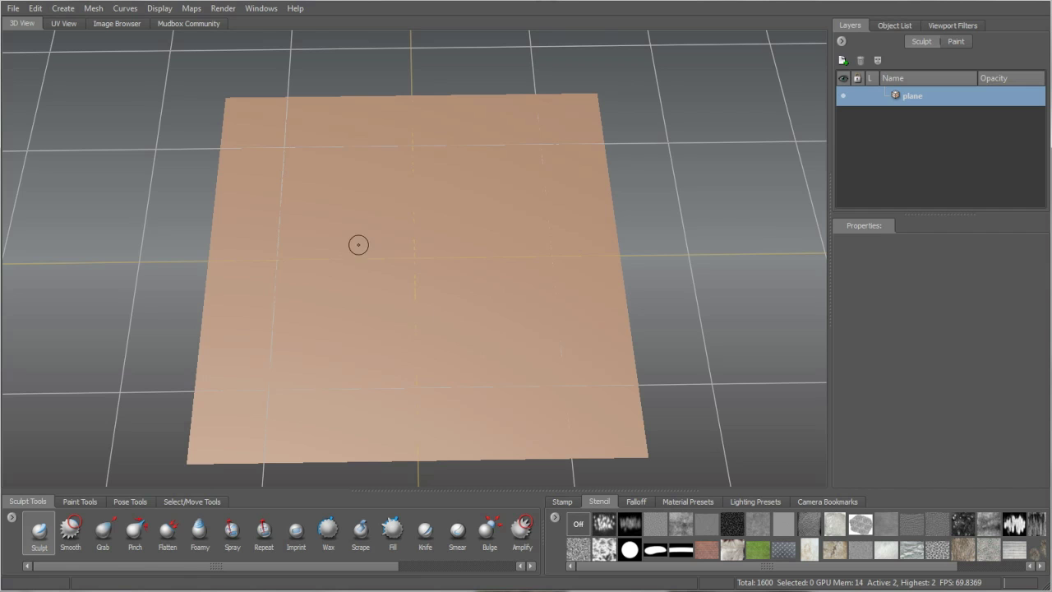
# Import the car_up.obj model and view the car and plane from above
pyautogui.click(13, 8)
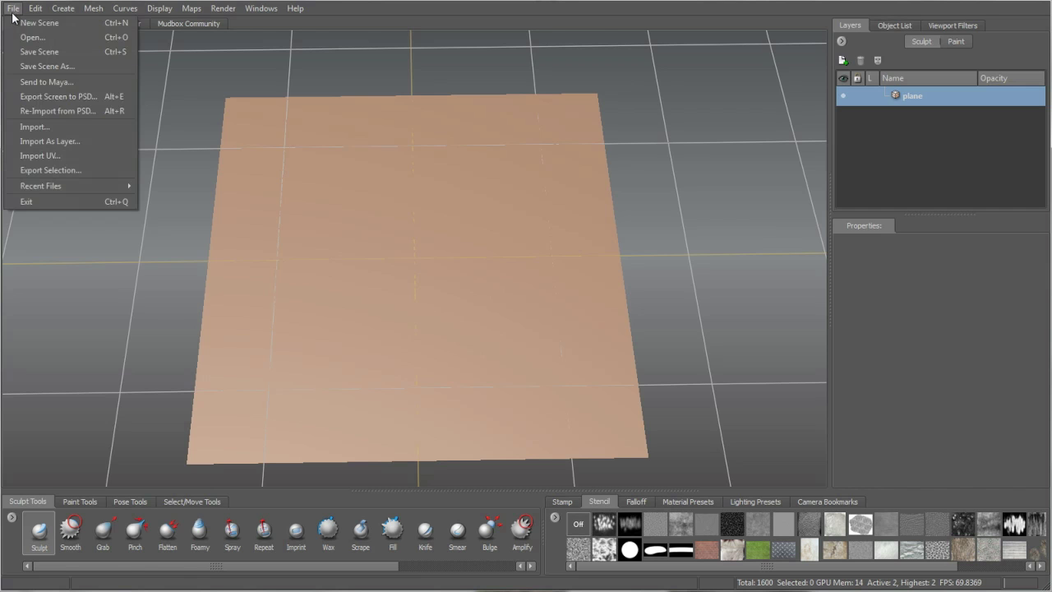
pyautogui.click(93, 128)
pyautogui.click(247, 308)
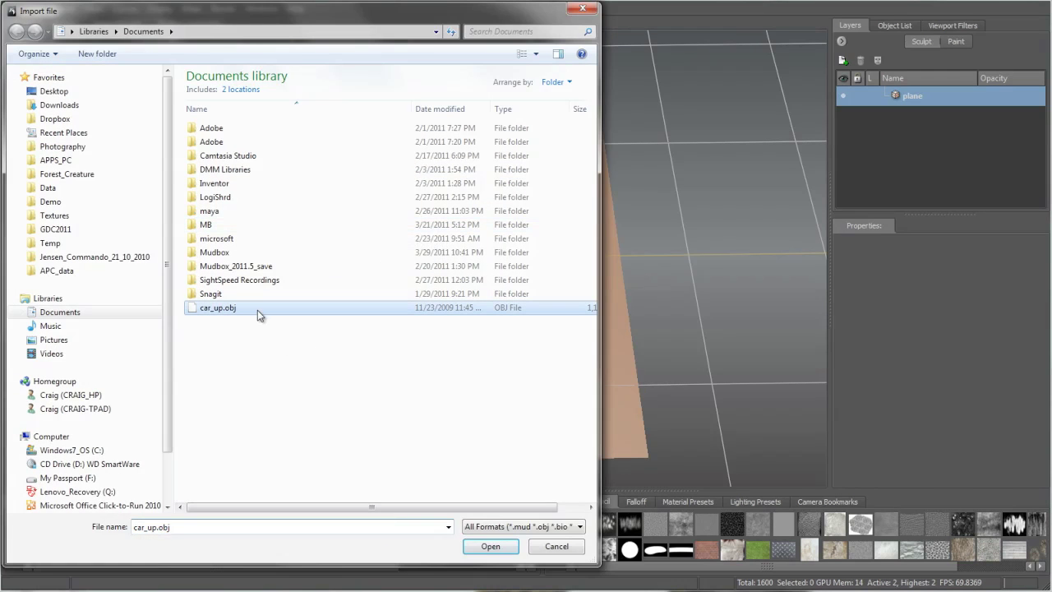
pyautogui.click(488, 546)
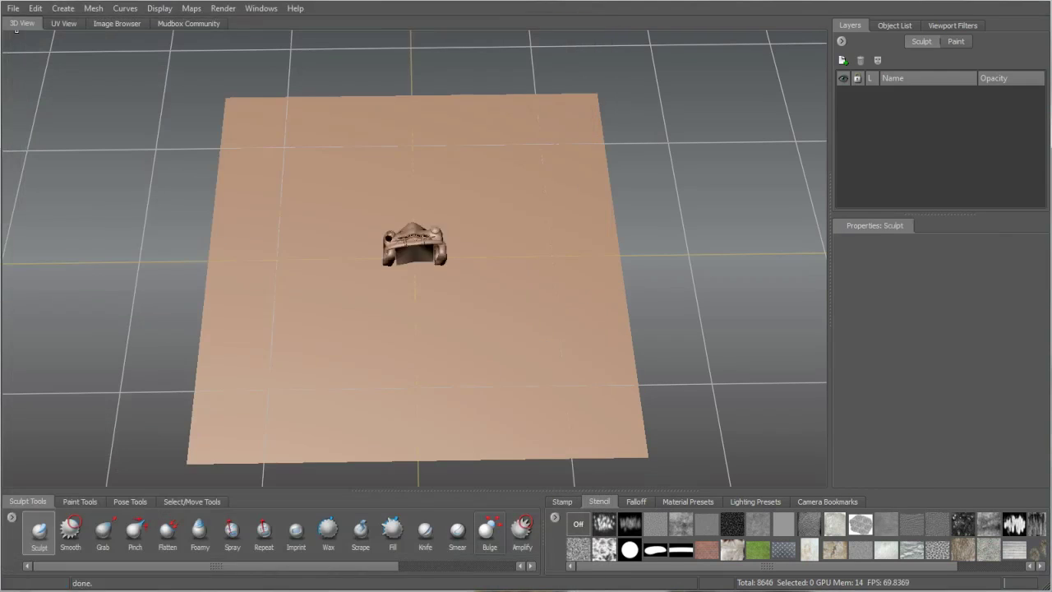
pyautogui.keyDown('alt'); pyautogui.moveTo(436, 309); pyautogui.dragTo(435, 345); pyautogui.keyUp('alt')
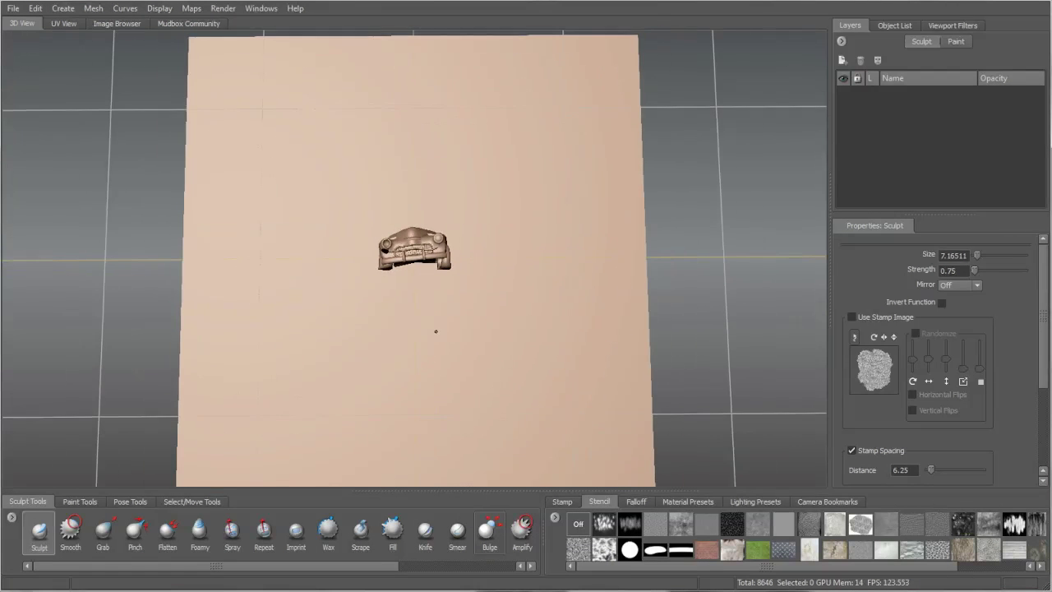
# Select the car as a whole object and switch to the Scale tool
pyautogui.click(186, 502)
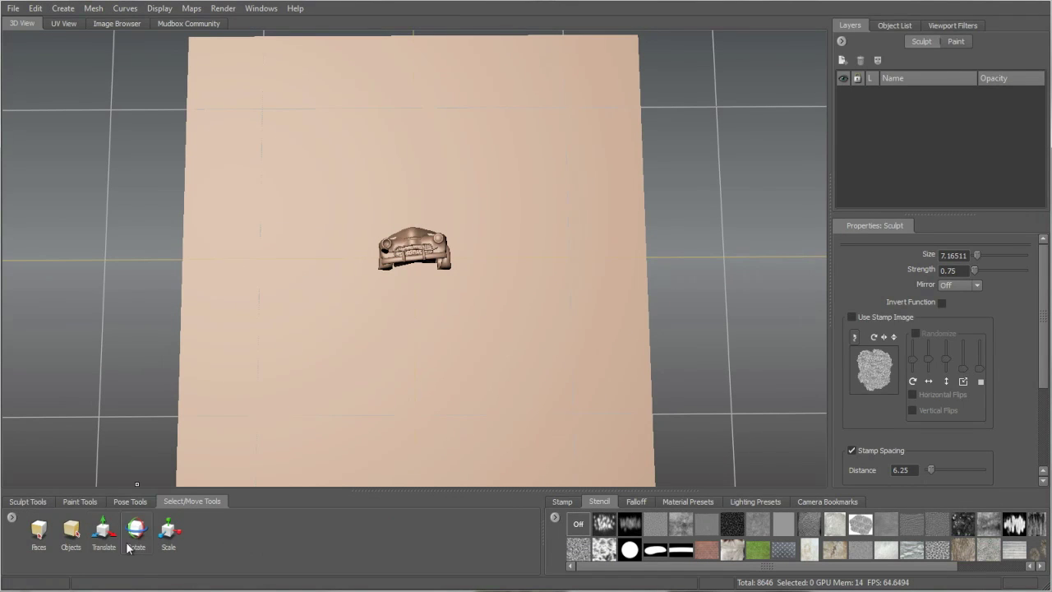
pyautogui.click(71, 530)
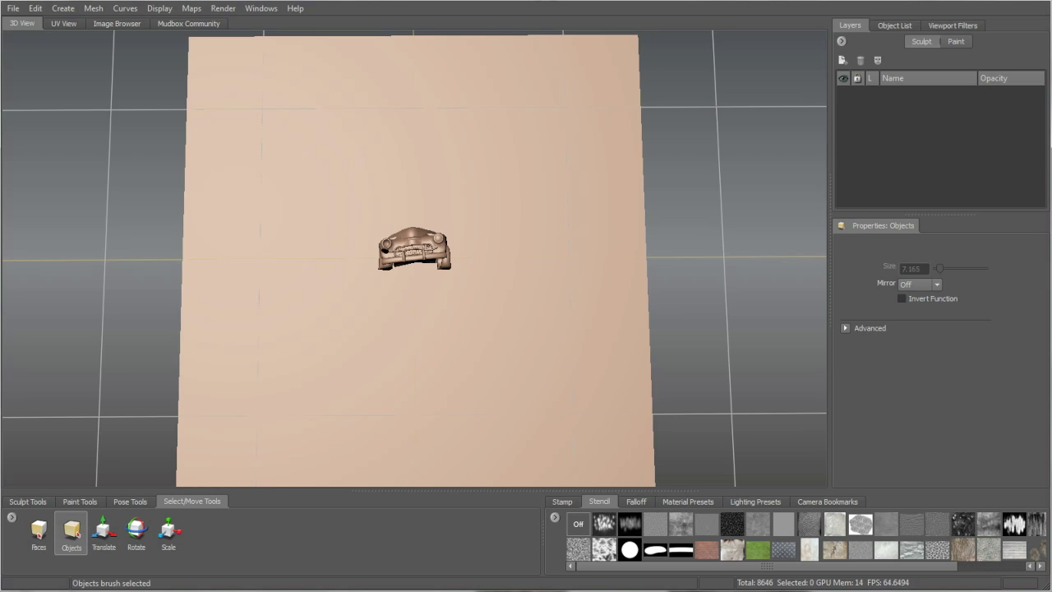
pyautogui.click(430, 294)
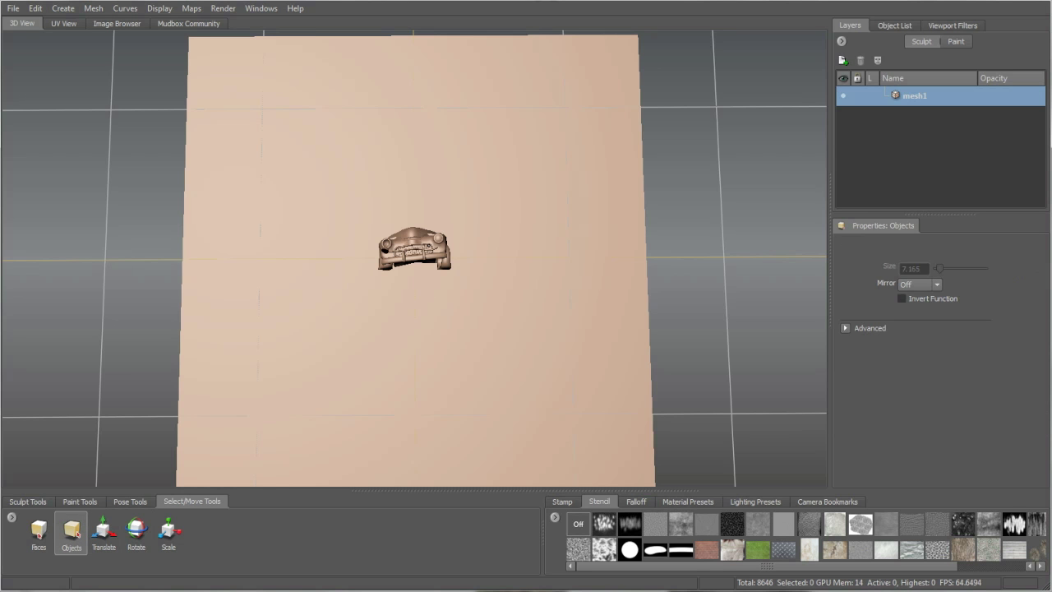
pyautogui.click(168, 530)
# Scale the car up to 3.335 and lower it through the plane so only the front protrudes
pyautogui.keyDown('alt'); pyautogui.moveTo(437, 293); pyautogui.dragTo(531, 238); pyautogui.keyUp('alt')
pyautogui.click(104, 530)
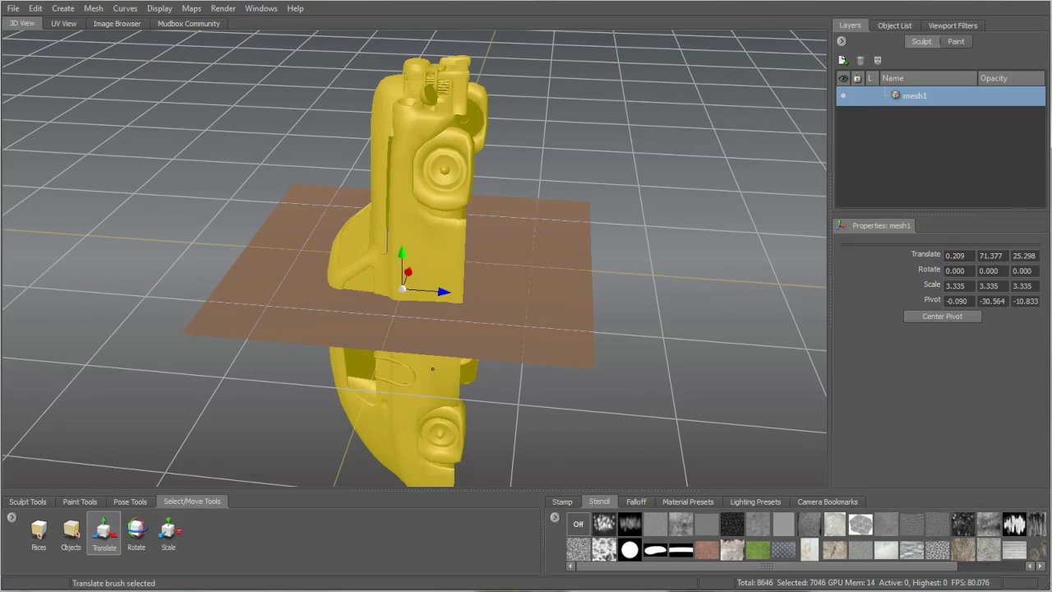
pyautogui.keyDown('alt'); pyautogui.moveTo(353, 254); pyautogui.dragTo(403, 317); pyautogui.keyUp('alt')
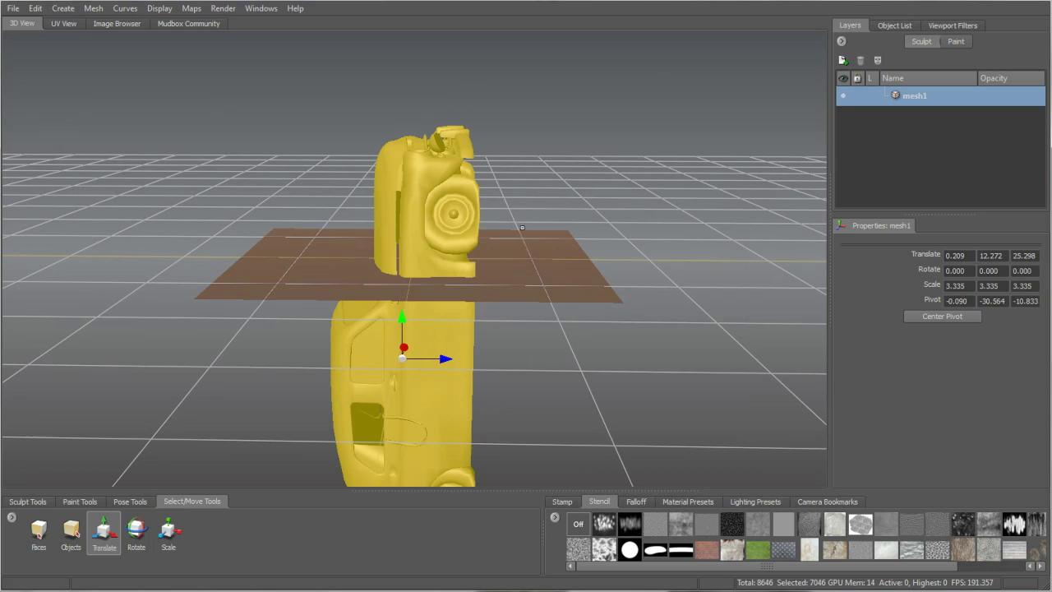
pyautogui.moveTo(401, 320); pyautogui.dragTo(403, 383)
# Deselect the car and orbit the view to inspect the embedded car front from several angles
pyautogui.click(72, 531)
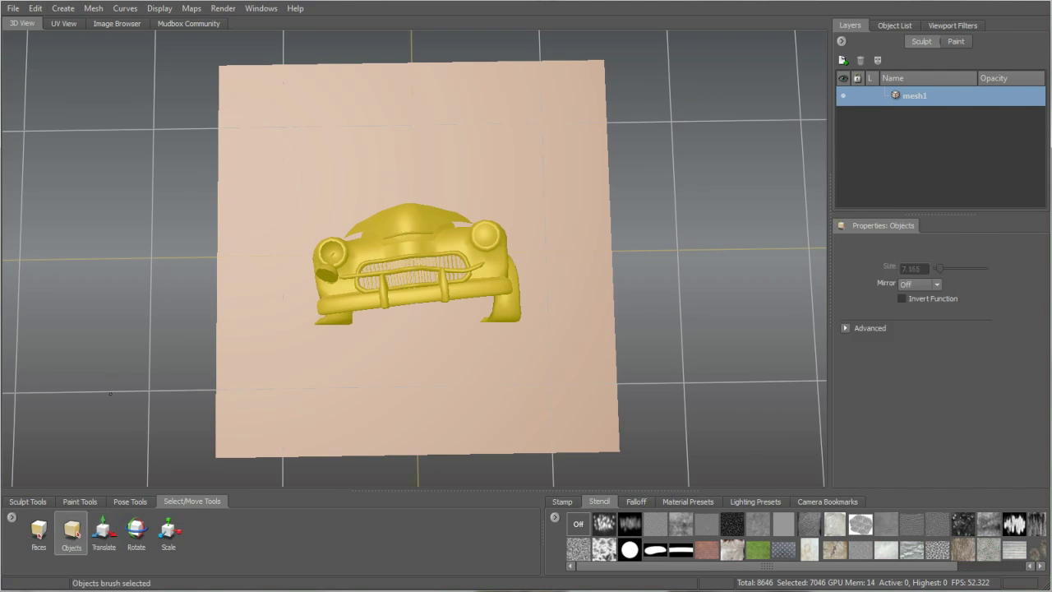
pyautogui.keyDown('alt'); pyautogui.moveTo(467, 359); pyautogui.dragTo(465, 326); pyautogui.keyUp('alt')
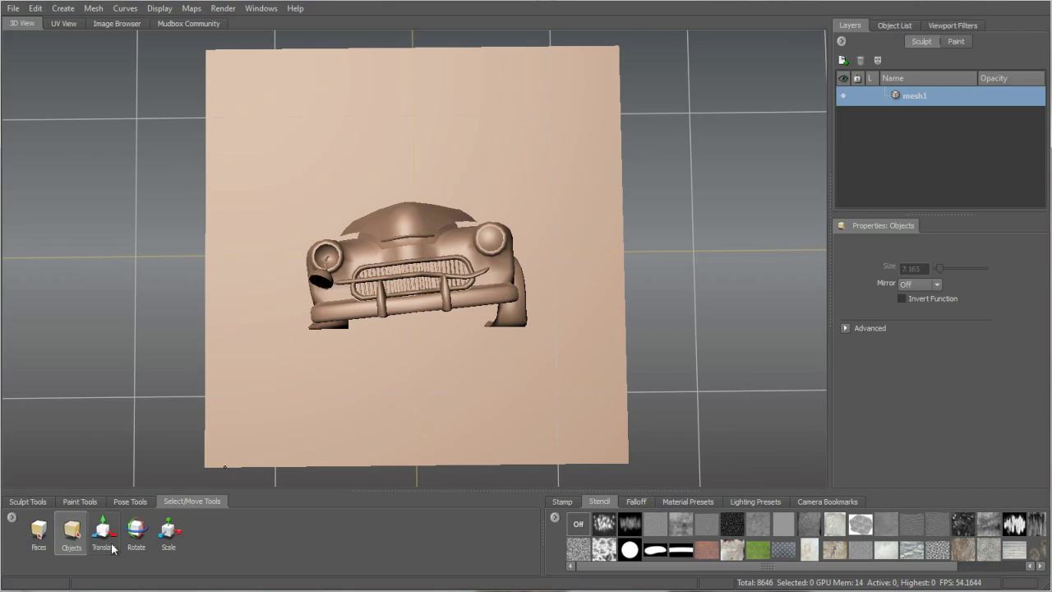
pyautogui.keyDown('alt'); pyautogui.moveTo(456, 357); pyautogui.dragTo(429, 311, button='right'); pyautogui.keyUp('alt')
pyautogui.keyDown('alt'); pyautogui.moveTo(434, 338); pyautogui.dragTo(470, 375); pyautogui.keyUp('alt')
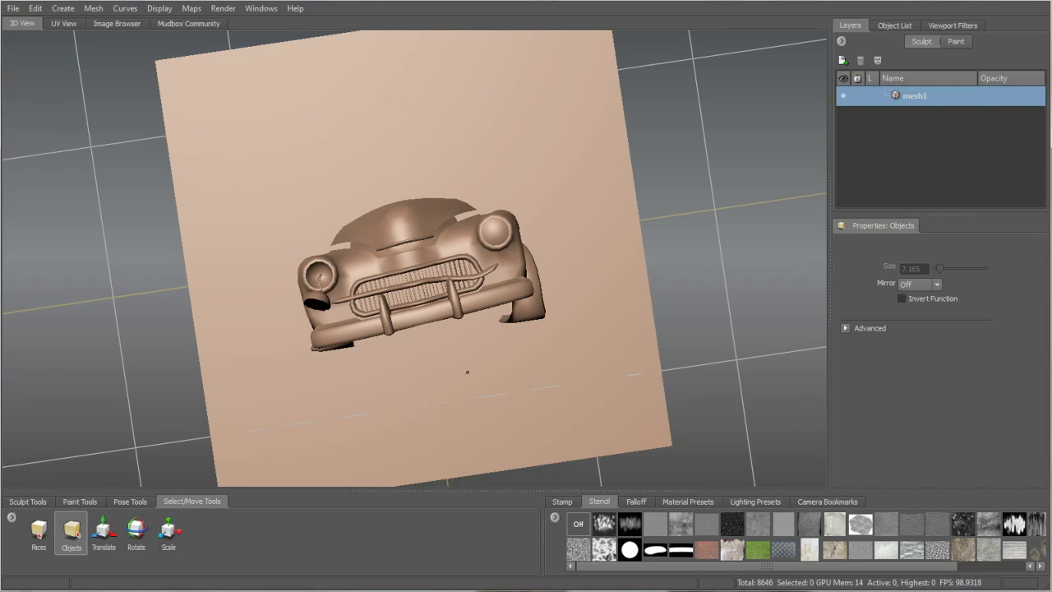
pyautogui.keyDown('alt'); pyautogui.moveTo(408, 331); pyautogui.dragTo(387, 345); pyautogui.keyUp('alt')
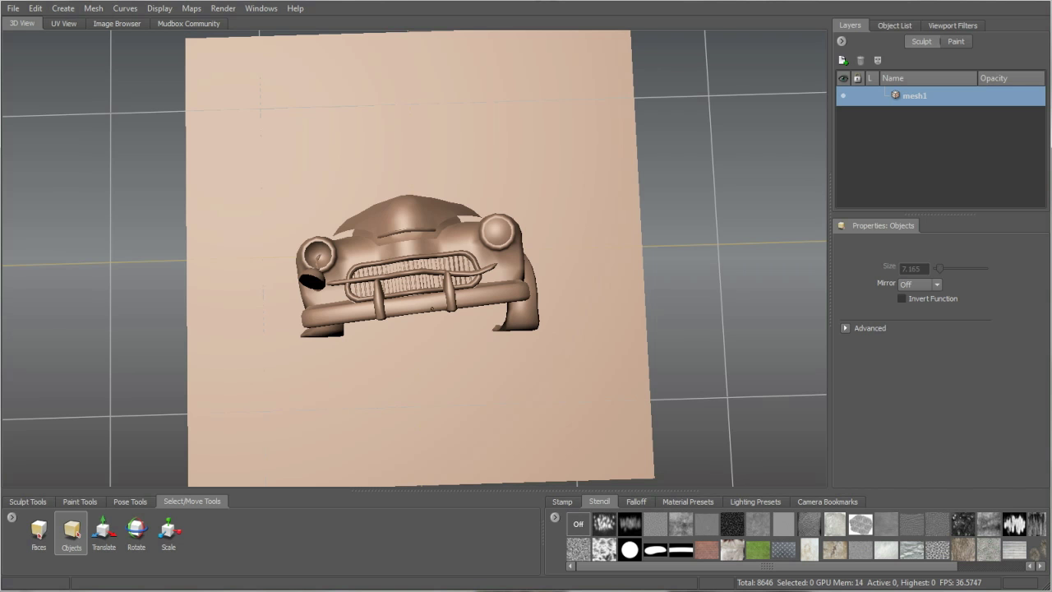
pyautogui.keyDown('alt'); pyautogui.moveTo(439, 294); pyautogui.dragTo(427, 337); pyautogui.keyUp('alt')
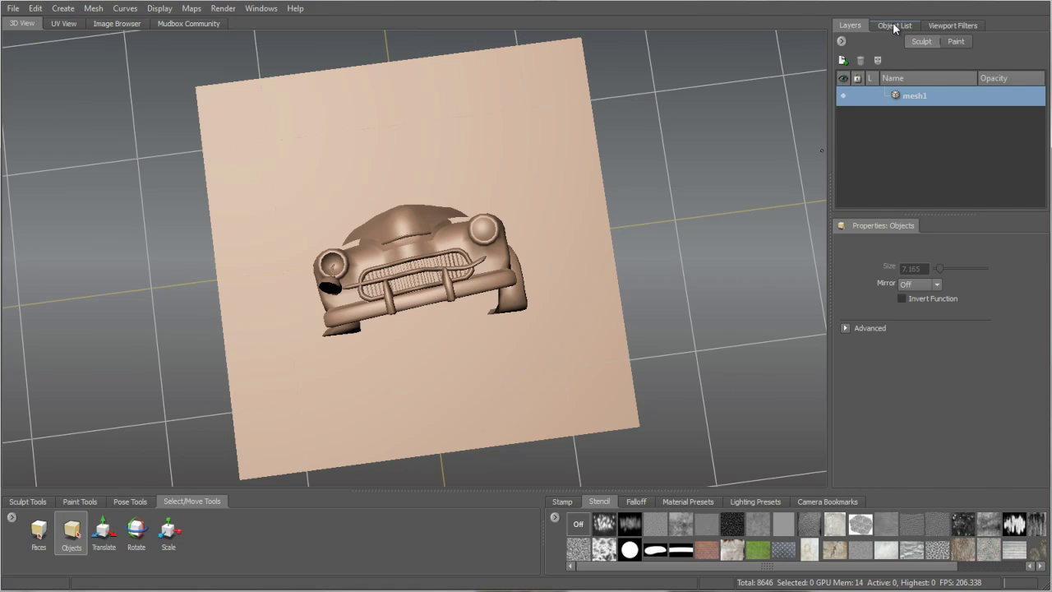
# Switch the viewport to the orthographic Top camera from the scene object list
pyautogui.click(895, 25)
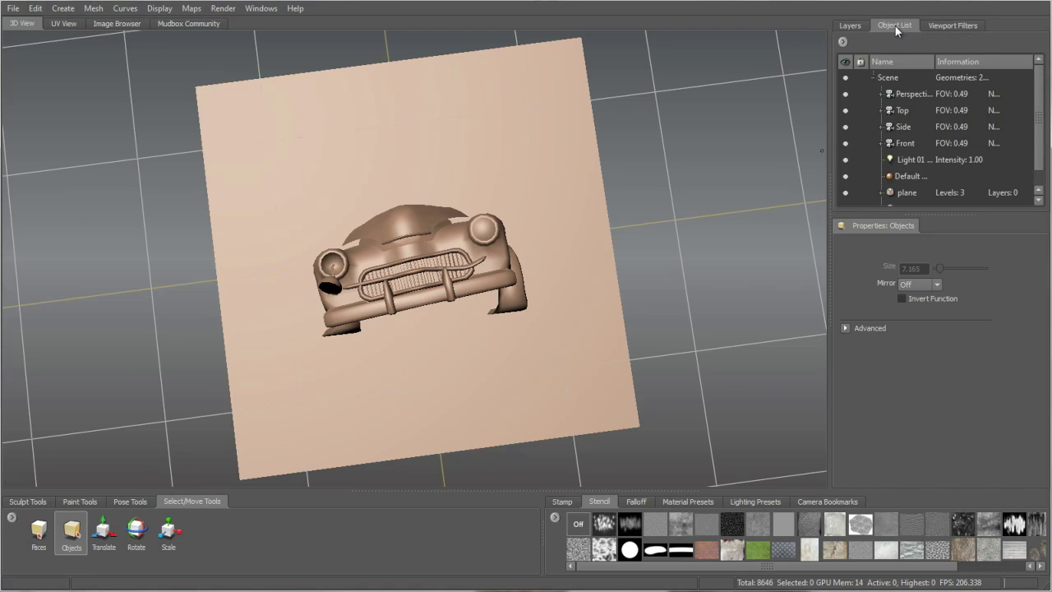
pyautogui.rightClick(902, 107)
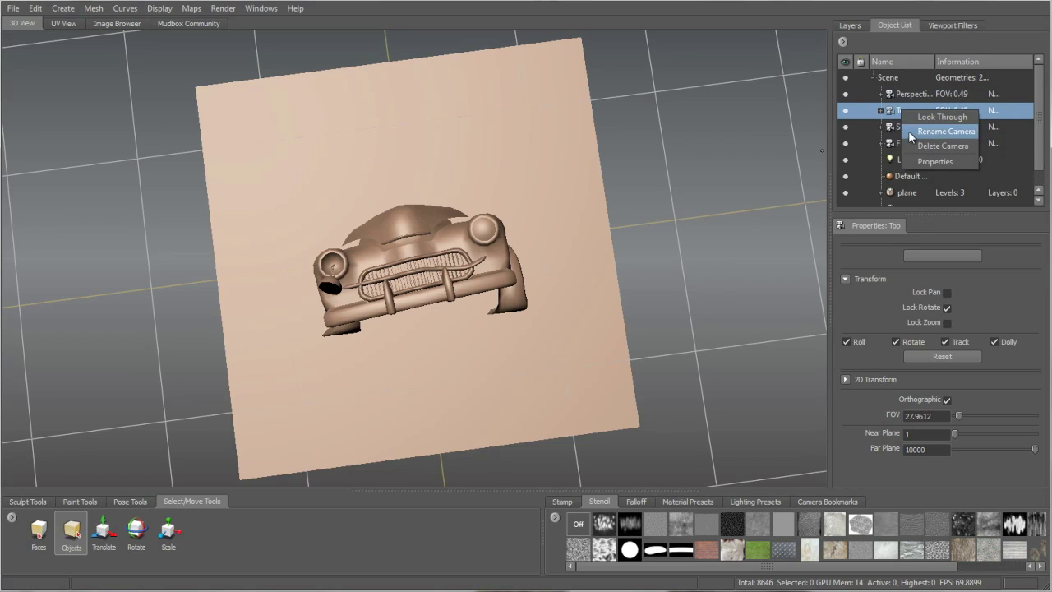
pyautogui.press('Escape')
pyautogui.rightClick(916, 125)
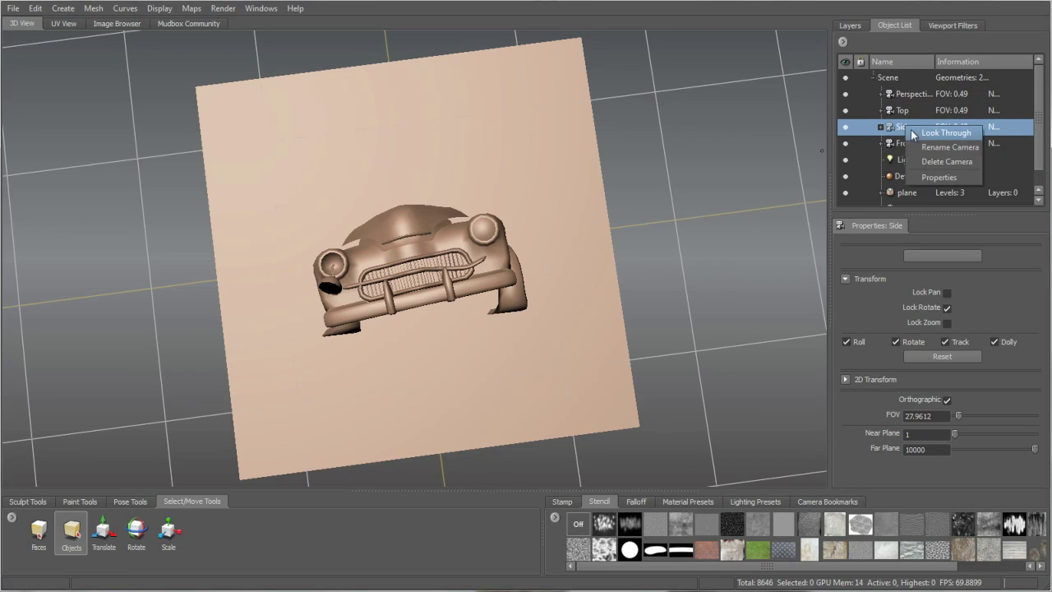
pyautogui.press('Escape')
pyautogui.click(909, 111)
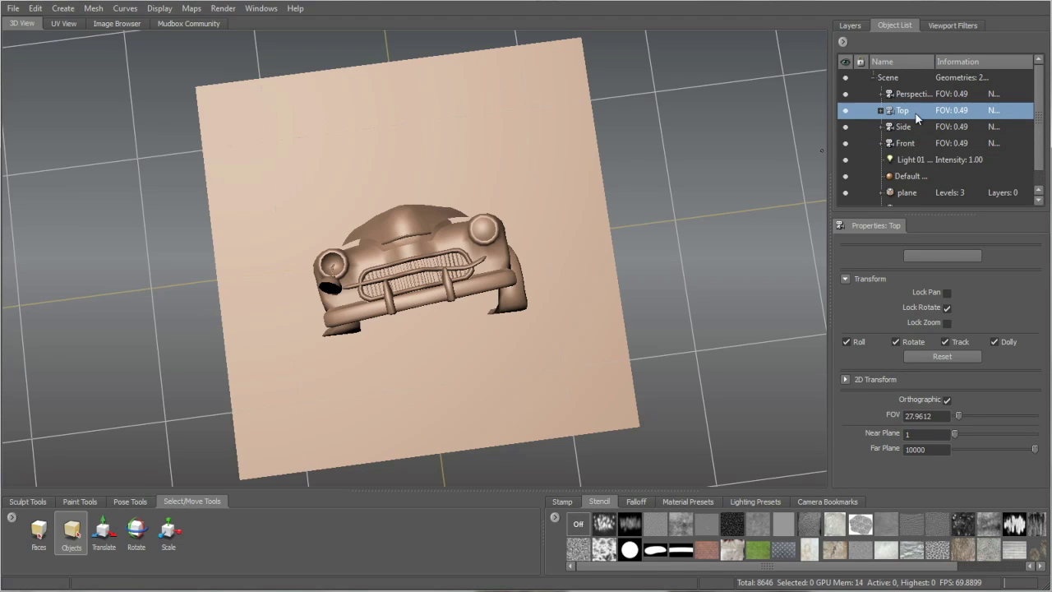
pyautogui.rightClick(908, 114)
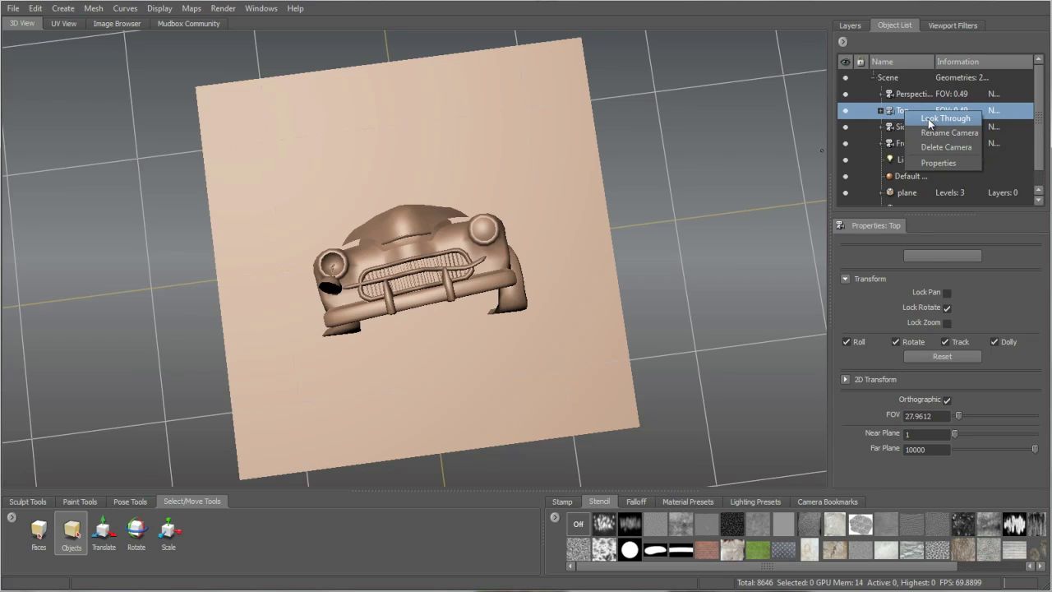
pyautogui.click(943, 118)
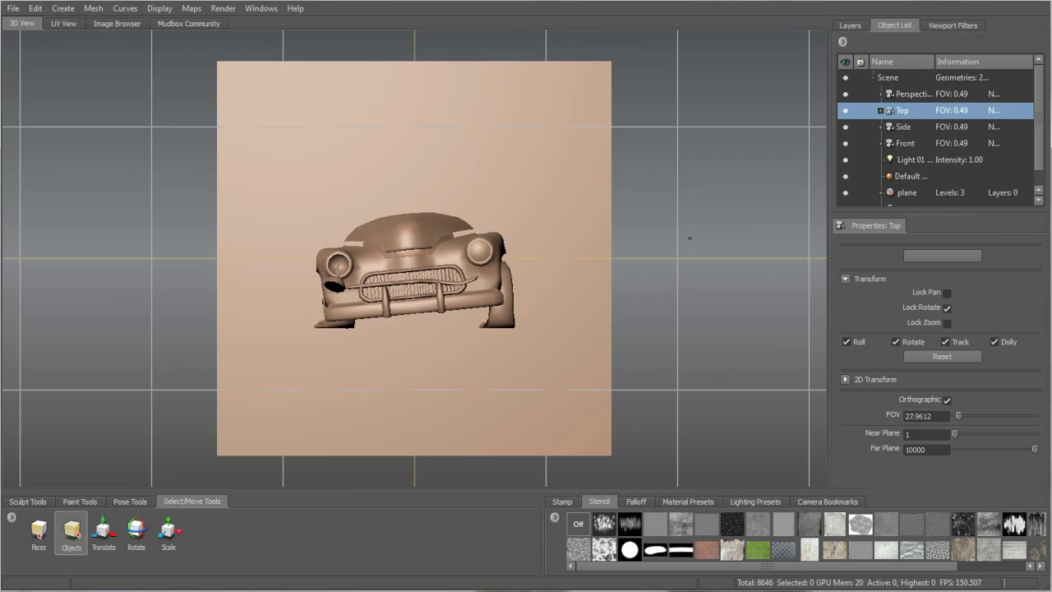
# Zoom in on the plane and turn off the viewport grid
pyautogui.keyDown('alt'); pyautogui.moveTo(560, 273); pyautogui.dragTo(558, 314, button='right'); pyautogui.keyUp('alt')
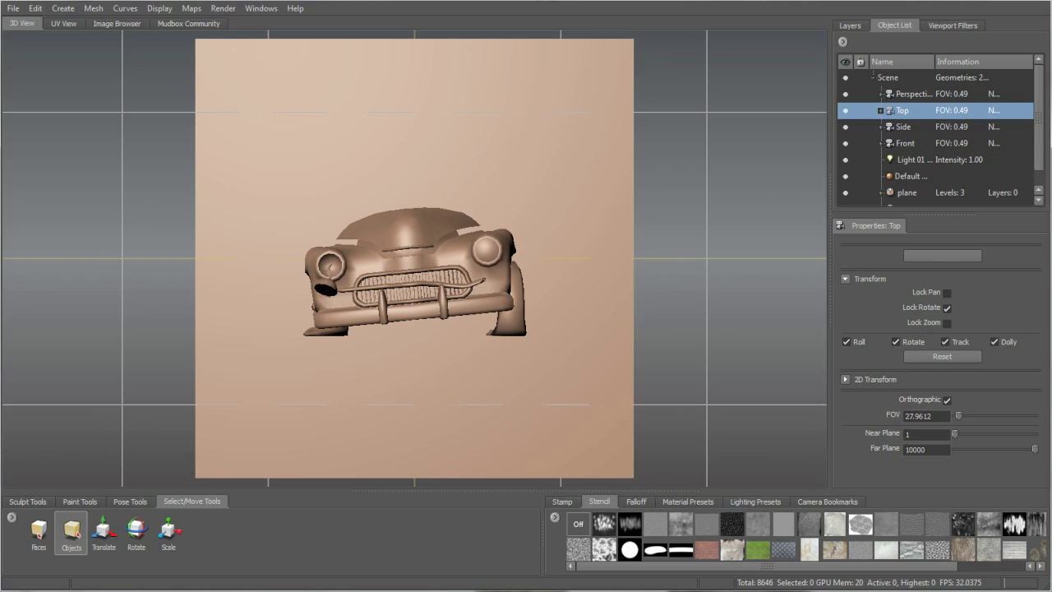
pyautogui.click(160, 9)
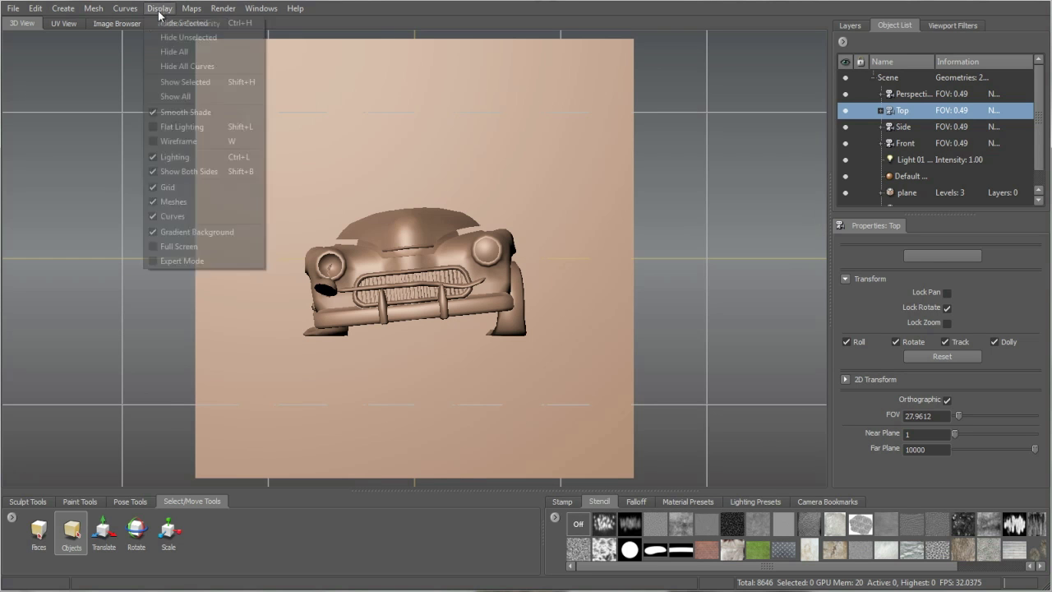
pyautogui.click(207, 187)
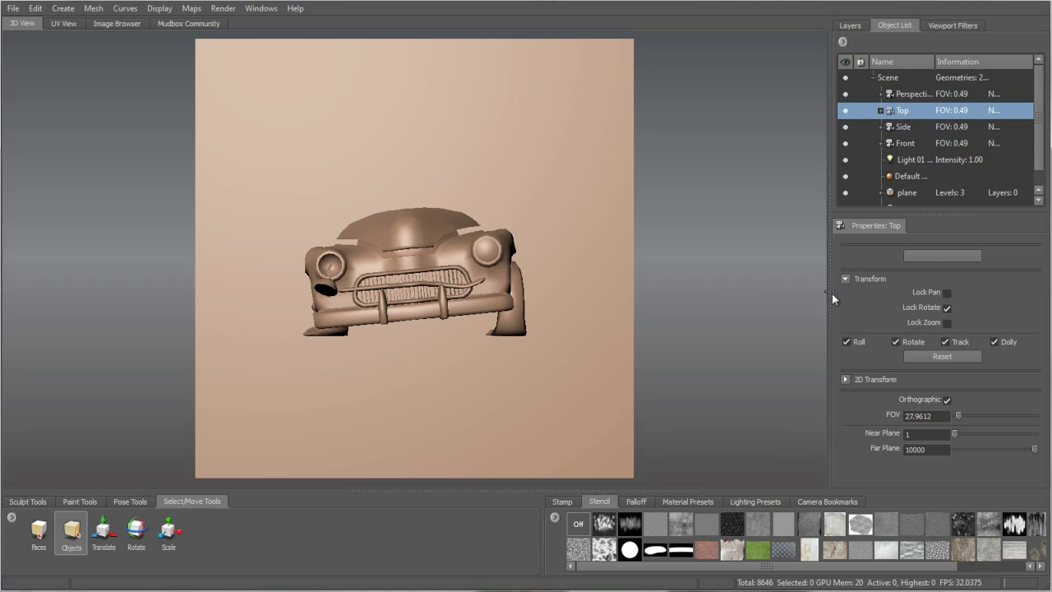
# Narrow the viewport by dragging the splitter left to widen the side panel
pyautogui.moveTo(827, 293); pyautogui.dragTo(724, 299)
pyautogui.scroll(2, 559, 247)
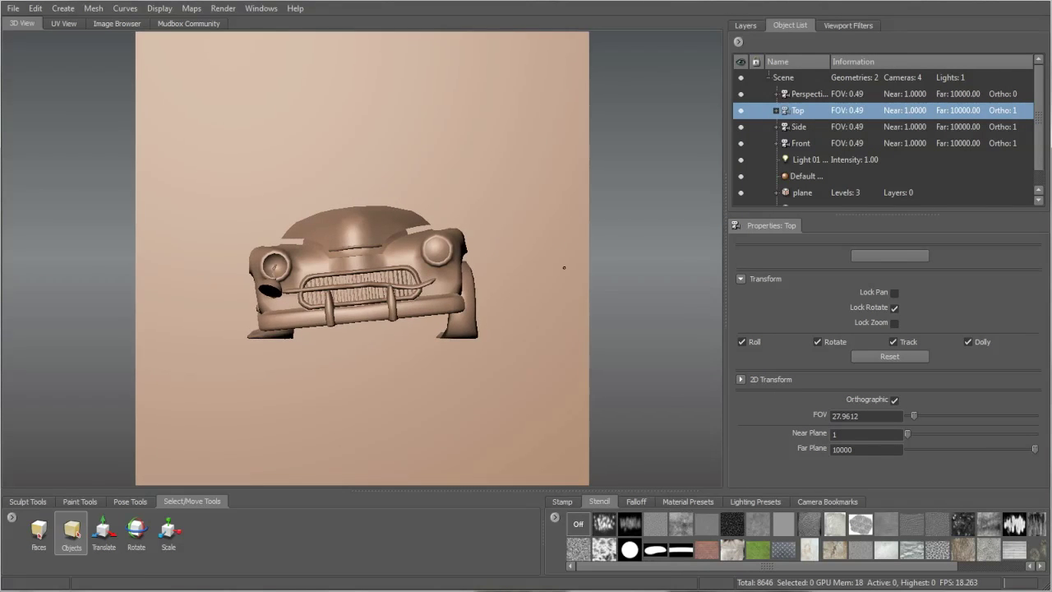
pyautogui.keyDown('alt'); pyautogui.moveTo(563, 263); pyautogui.dragTo(562, 266, button='middle'); pyautogui.keyUp('alt')
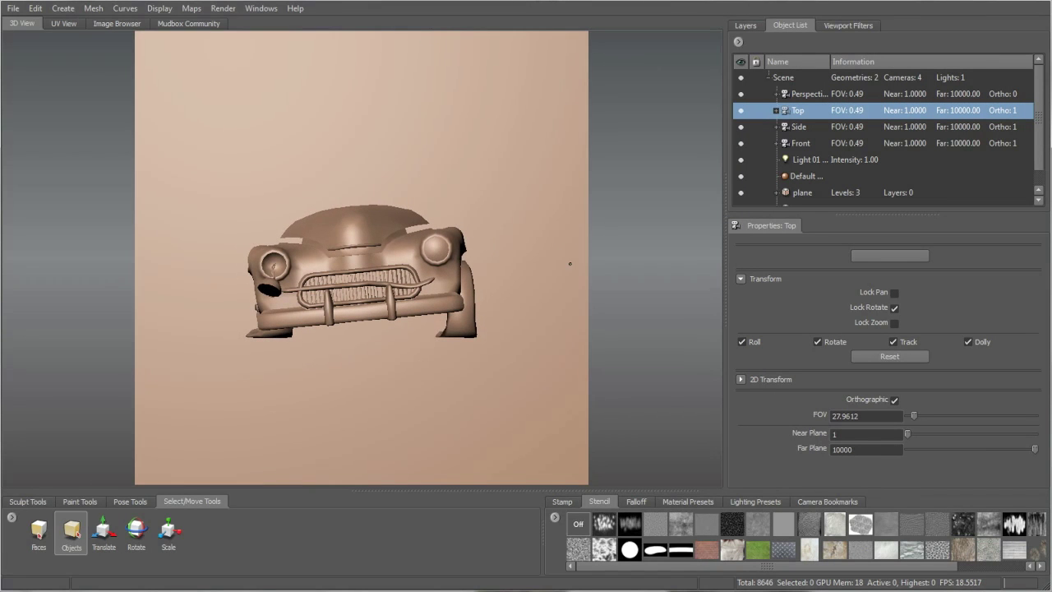
pyautogui.moveTo(724, 271); pyautogui.dragTo(456, 267)
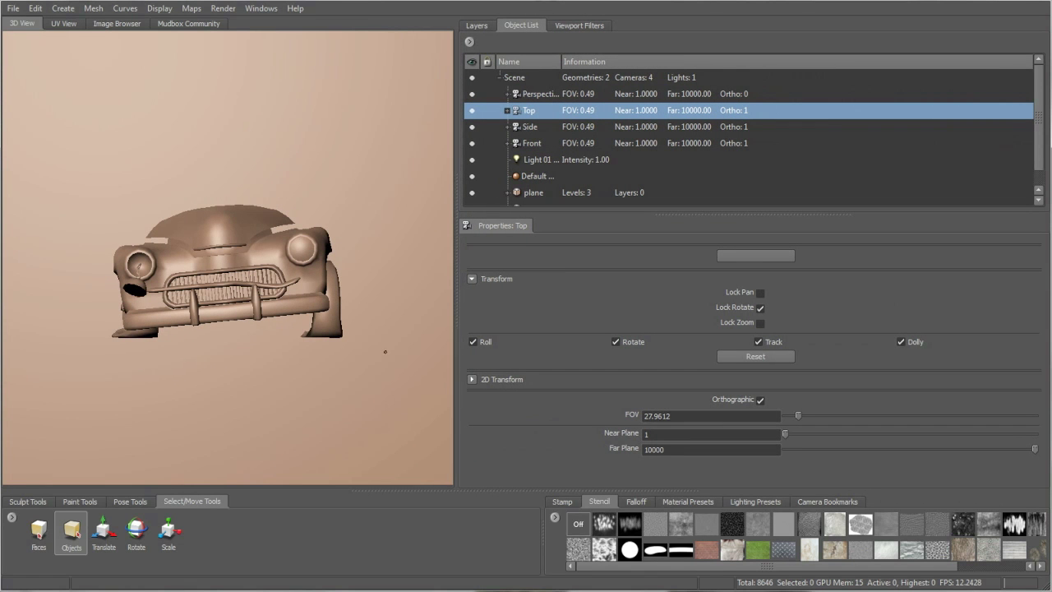
# Preview the car with the Screen Distance viewport filter, then return to the shaded view
pyautogui.click(581, 25)
pyautogui.click(516, 129)
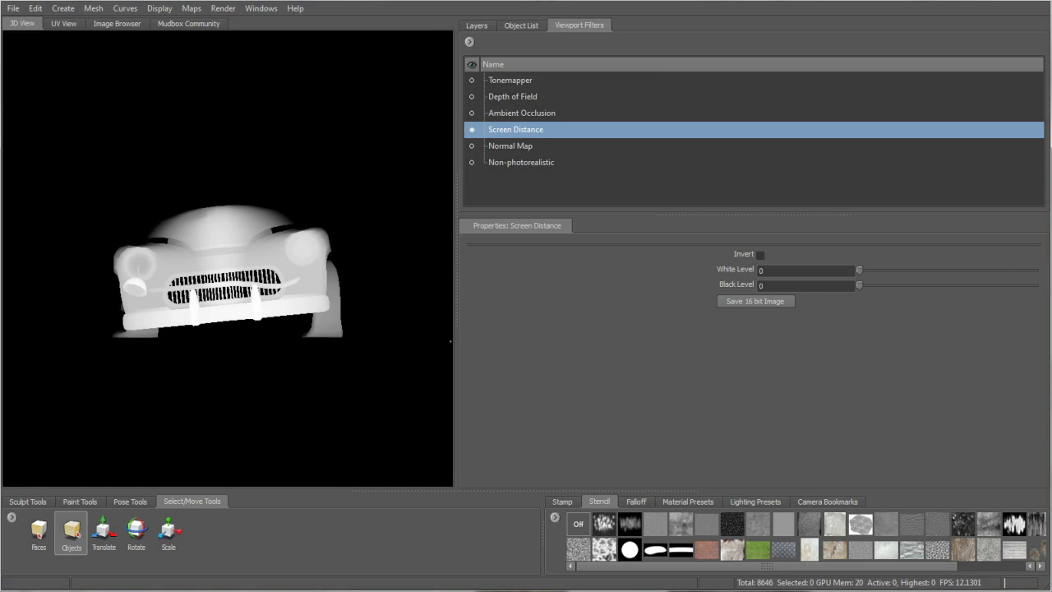
pyautogui.moveTo(452, 313)
pyautogui.mouseDown()
pyautogui.moveTo(666, 313)
pyautogui.moveTo(454, 313)
pyautogui.mouseUp()
pyautogui.click(613, 129)
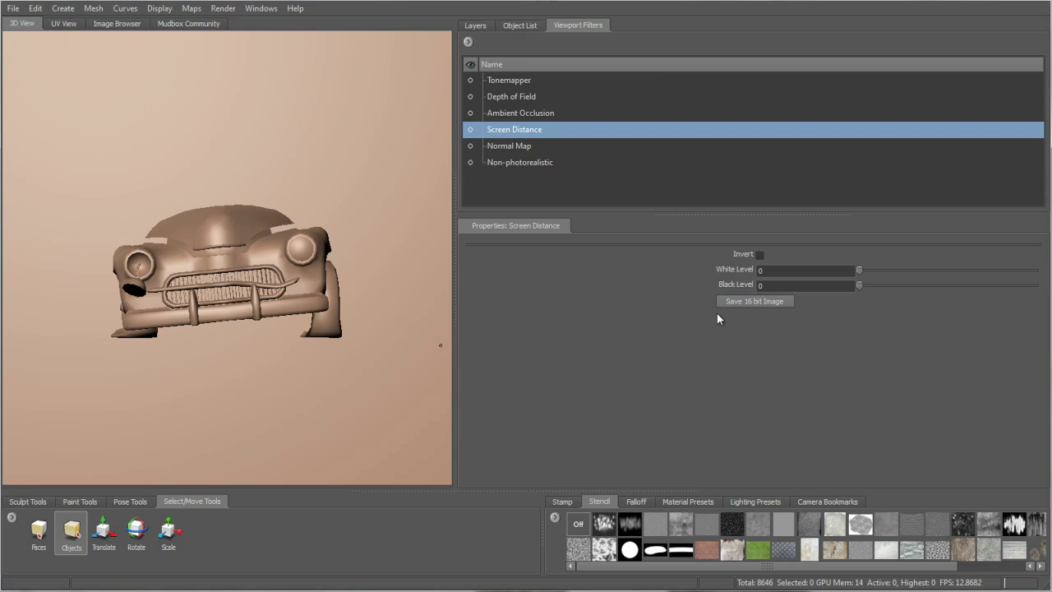
# Turn on Screen Distance and set the screen image size to Use Screen Size
pyautogui.click(470, 129)
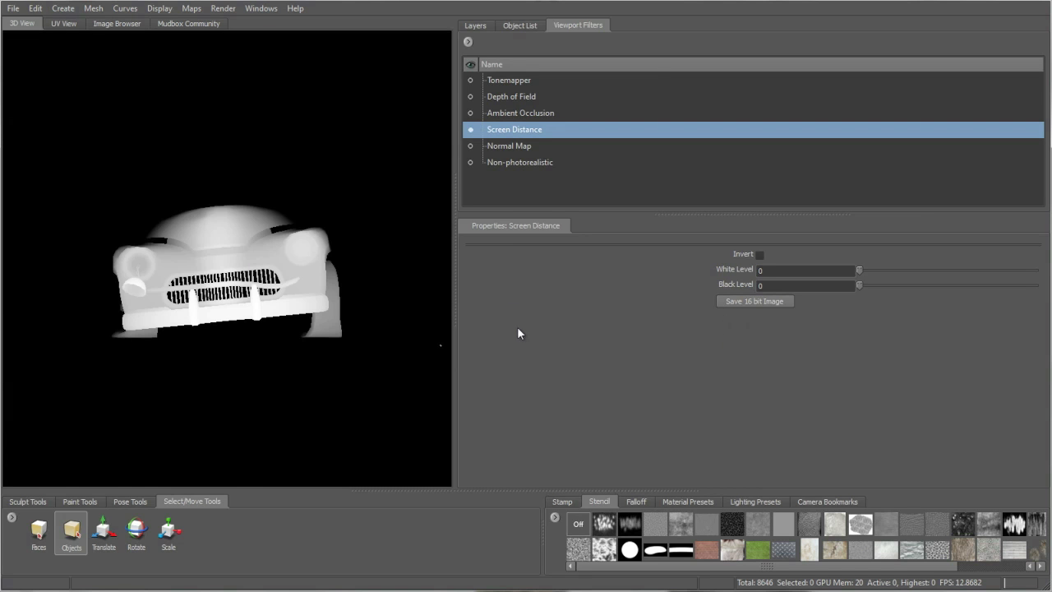
pyautogui.click(223, 8)
pyautogui.click(248, 23)
pyautogui.moveTo(481, 202); pyautogui.dragTo(519, 216)
pyautogui.click(510, 294)
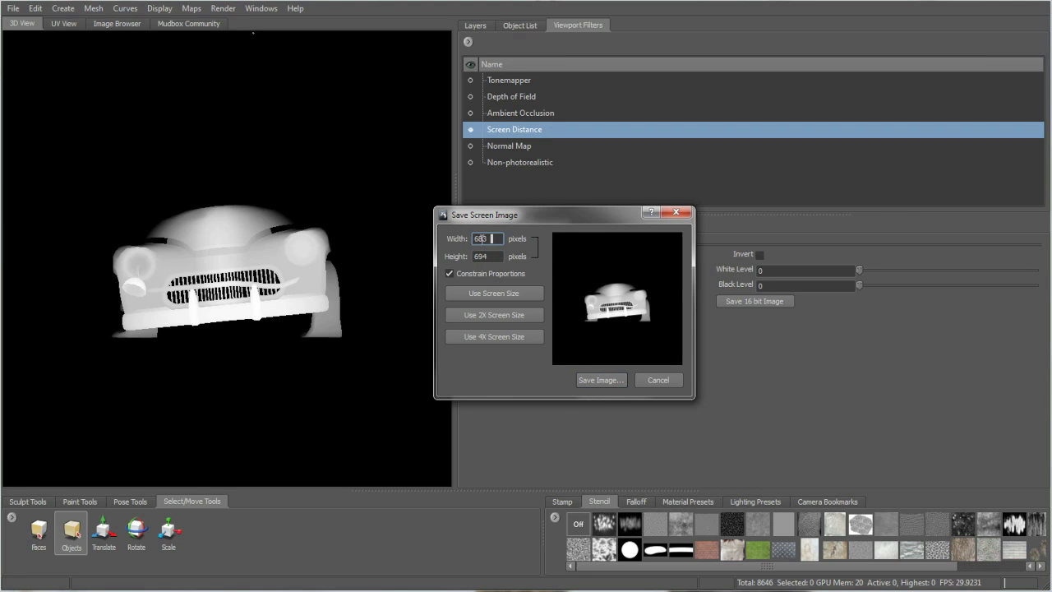
pyautogui.click(601, 379)
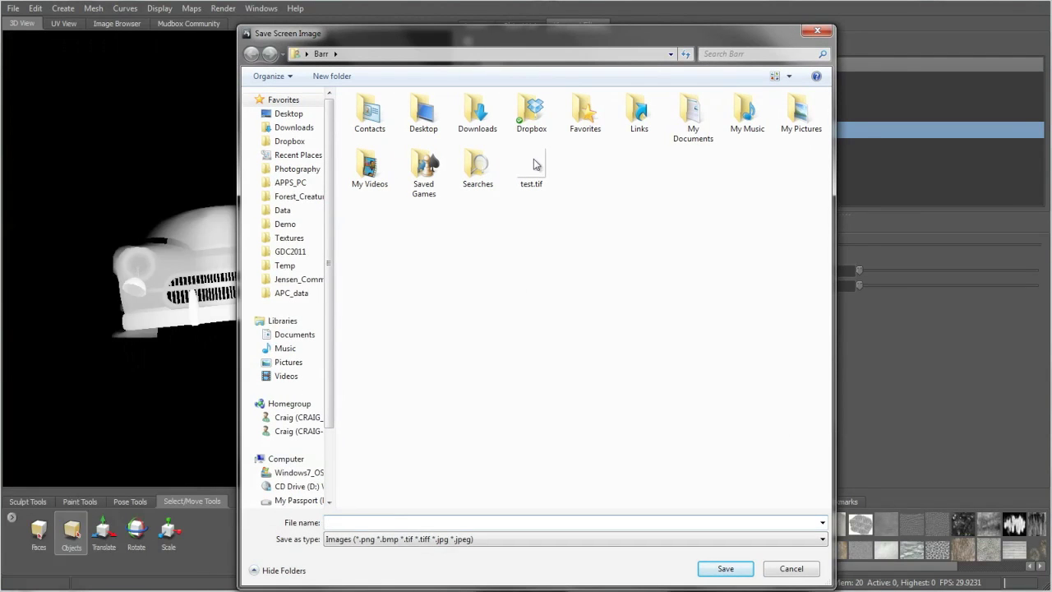
# Save the depth render as the image Car_dmap1.png
pyautogui.write('Car_dmap1')
pyautogui.click(502, 539)
pyautogui.click(505, 544)
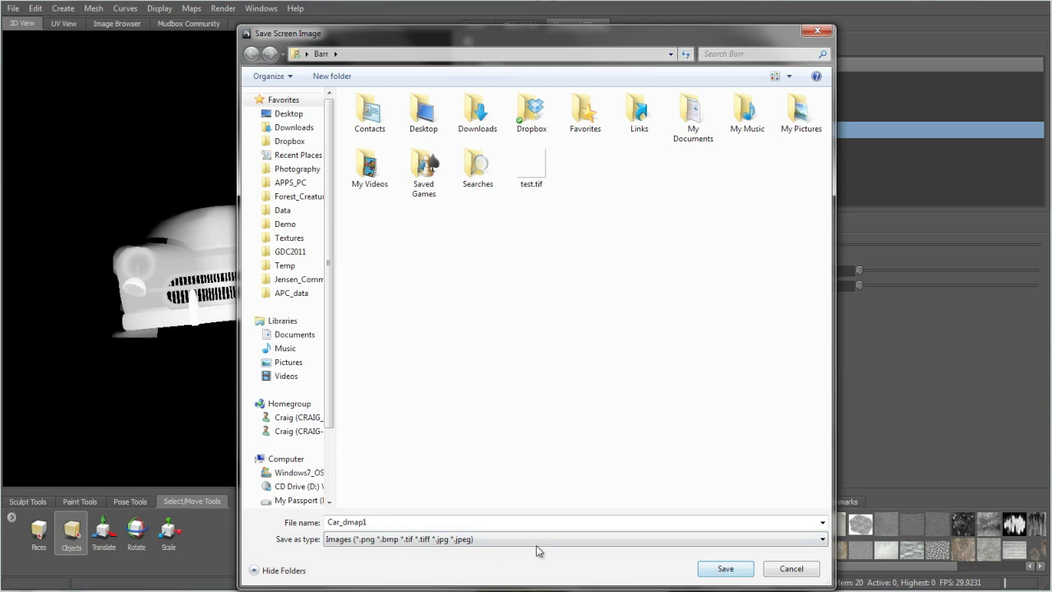
pyautogui.click(500, 524)
pyautogui.click(502, 522)
pyautogui.write('.png')
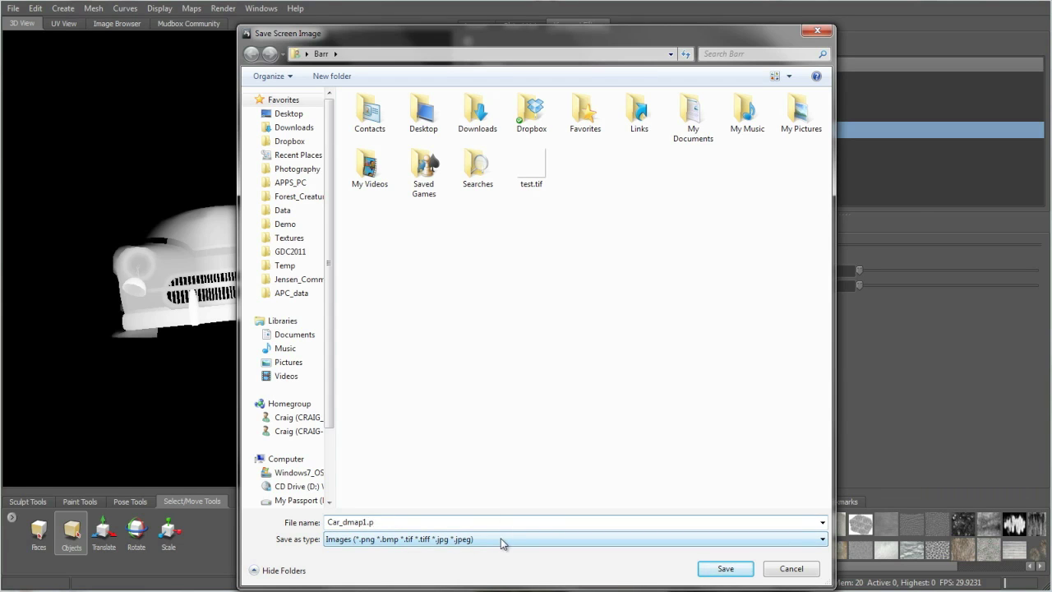
pyautogui.click(725, 569)
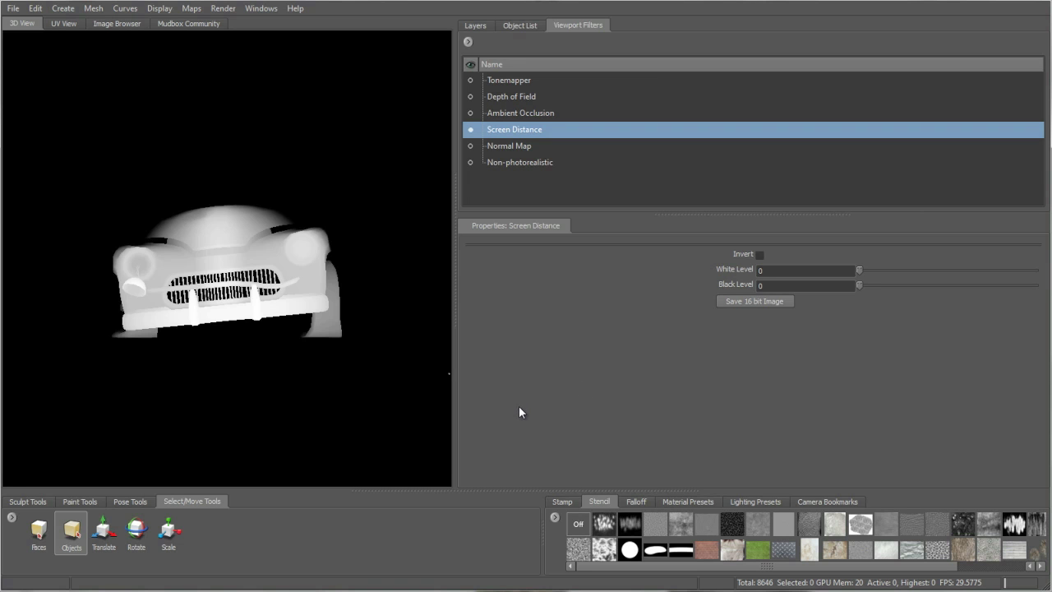
# Turn off Screen Distance and start a new extraction operation generating a Displacement Map
pyautogui.click(470, 129)
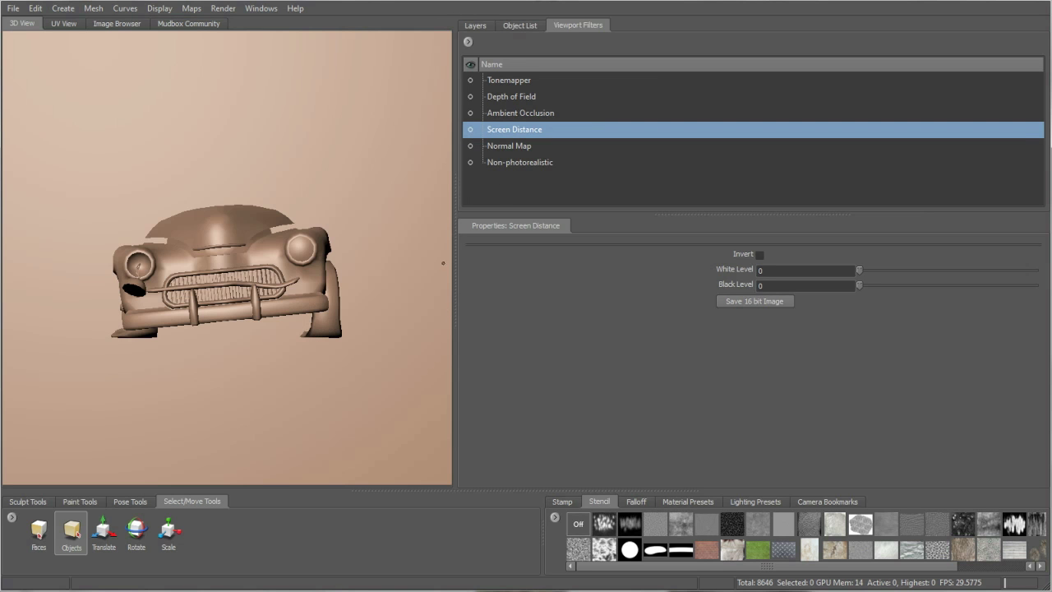
pyautogui.moveTo(455, 251); pyautogui.dragTo(781, 306)
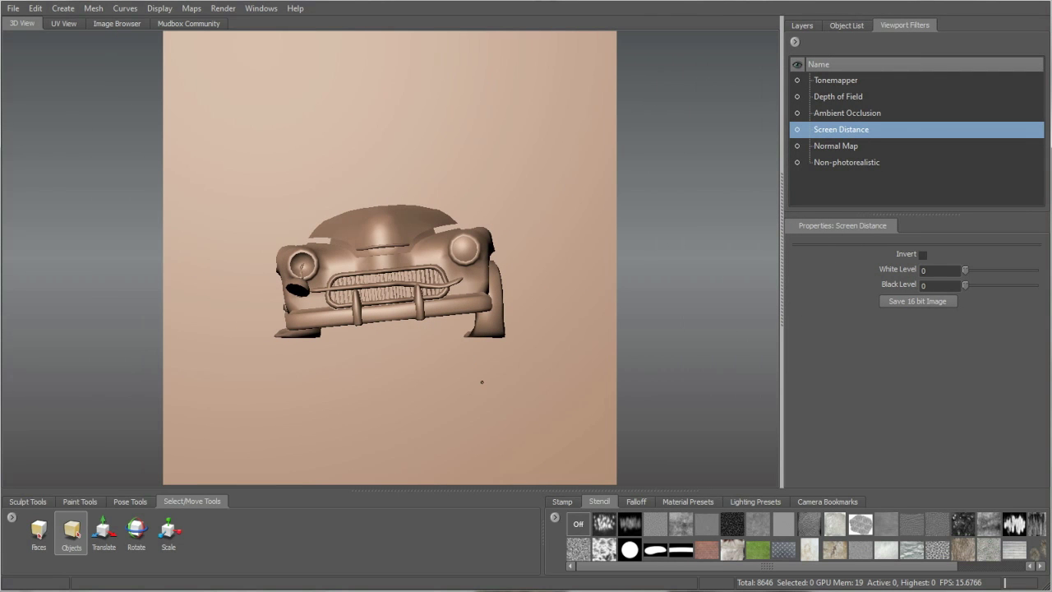
pyautogui.click(193, 10)
pyautogui.moveTo(210, 25)
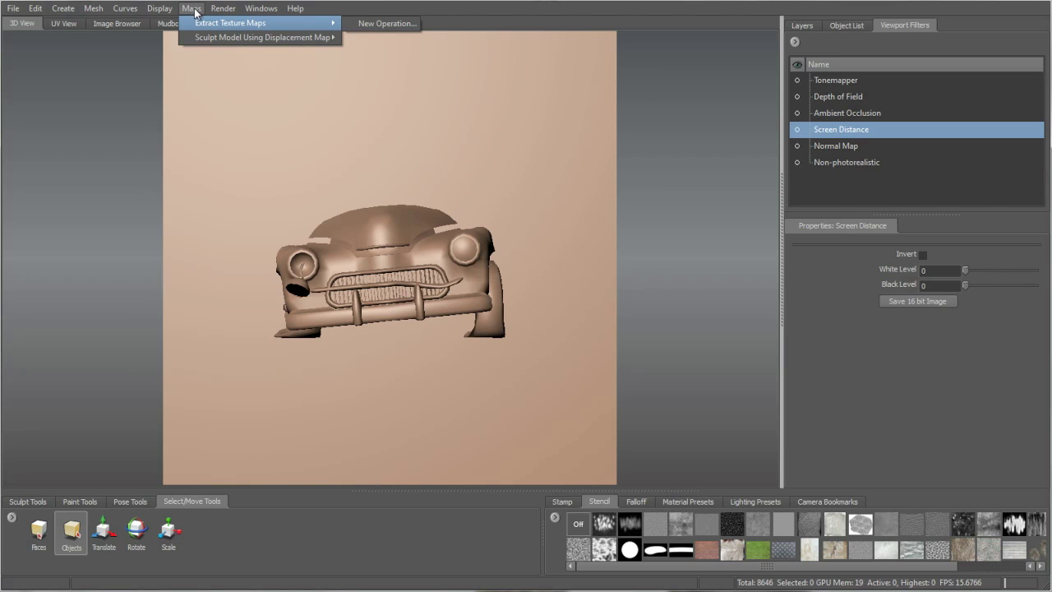
pyautogui.click(365, 23)
pyautogui.moveTo(532, 199); pyautogui.dragTo(664, 198)
pyautogui.click(582, 273)
pyautogui.moveTo(657, 48); pyautogui.dragTo(516, 1)
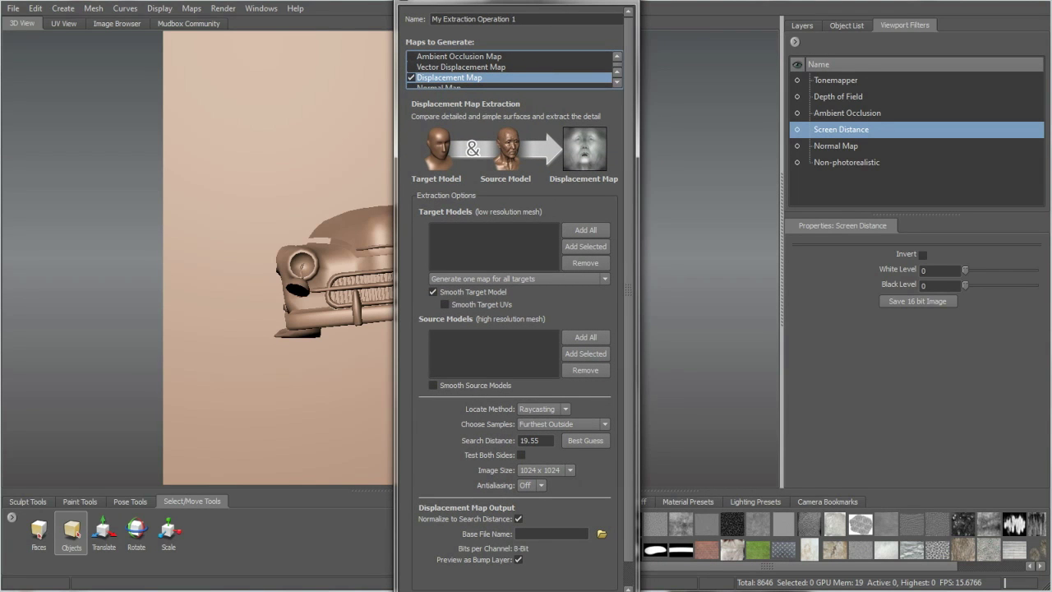
pyautogui.moveTo(536, 7); pyautogui.dragTo(529, 0)
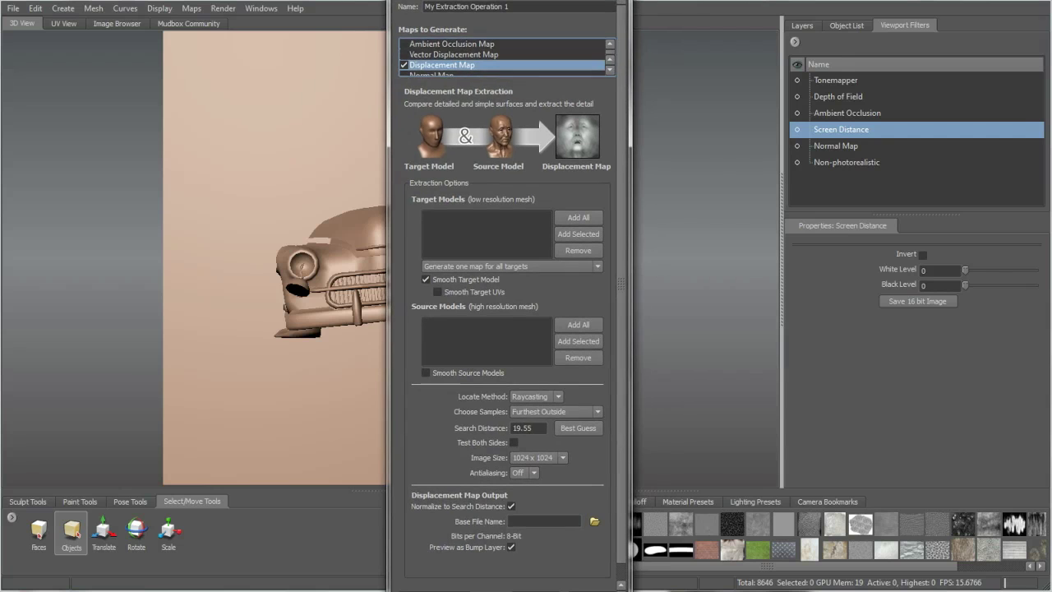
# Add all meshes, then keep plane as the only target and mesh1 as the only source
pyautogui.click(570, 216)
pyautogui.click(442, 228)
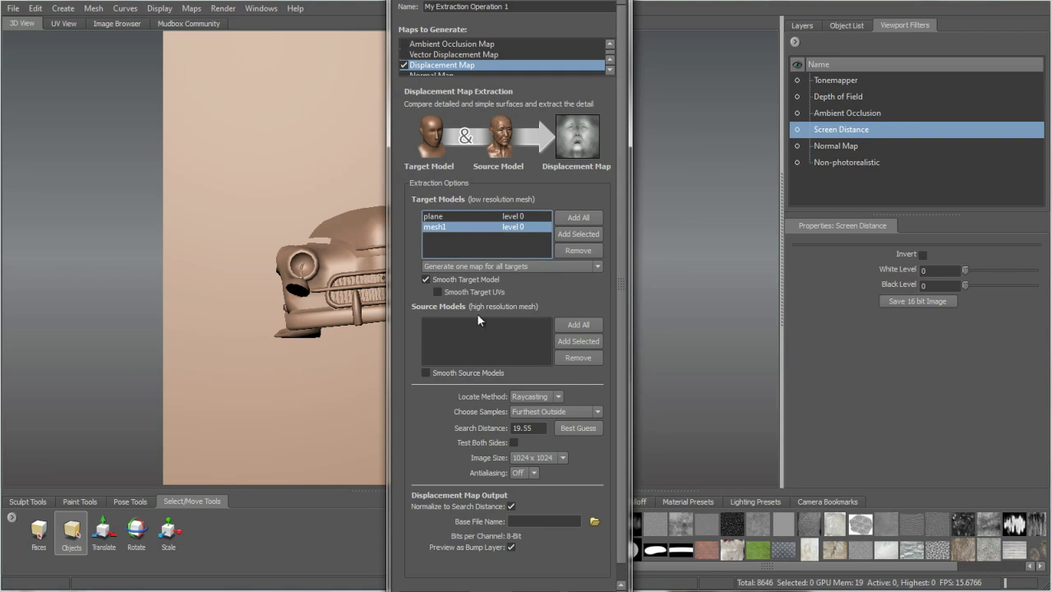
pyautogui.click(575, 254)
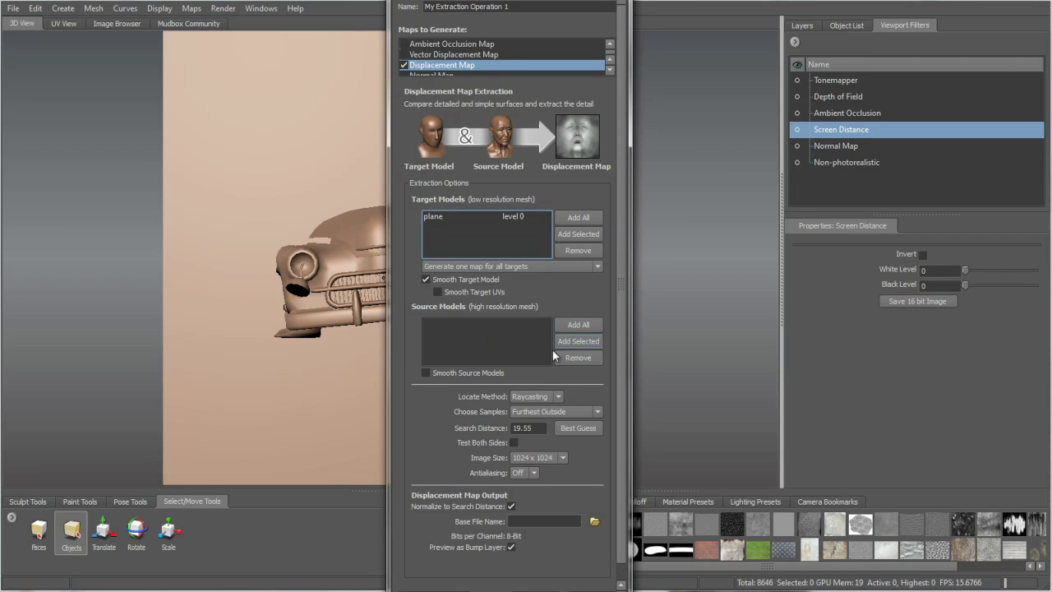
pyautogui.click(578, 324)
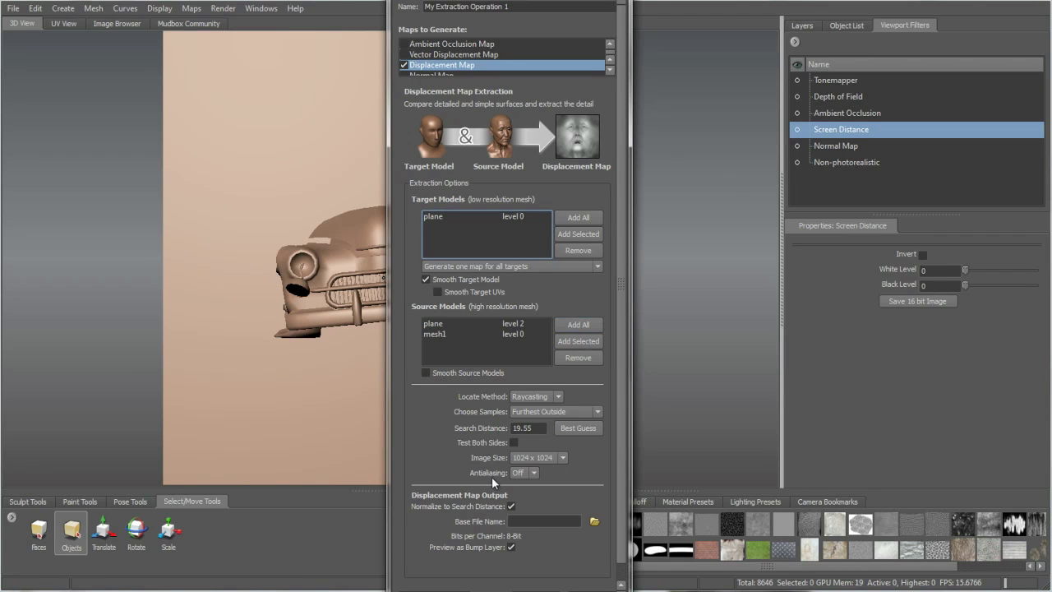
pyautogui.click(456, 321)
pyautogui.click(577, 357)
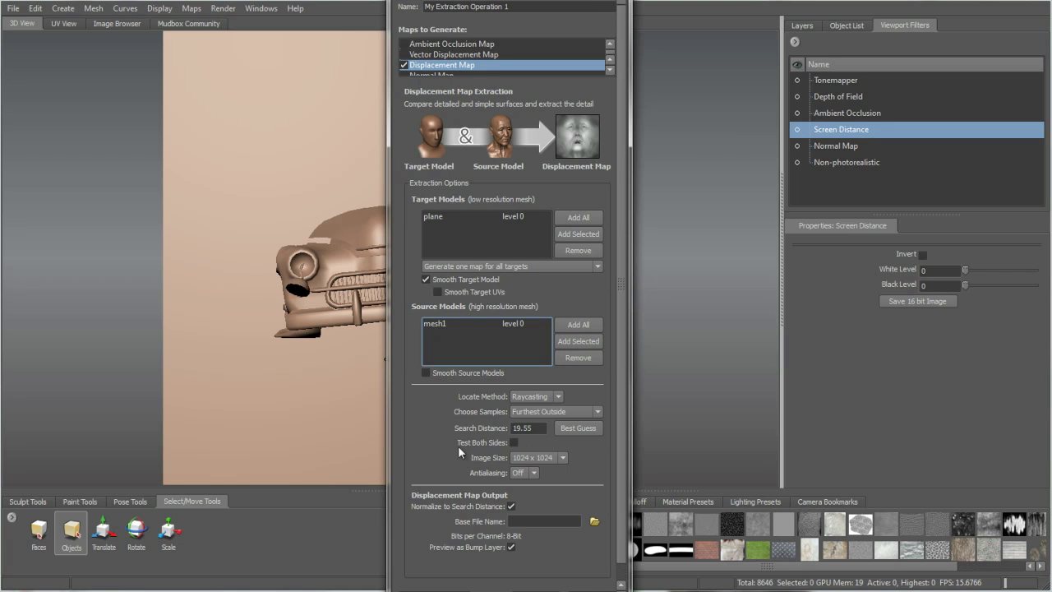
# Close the extraction window, pick the Sculpt brush and subdivide to level 2 (61568 polygons)
pyautogui.press('Escape')
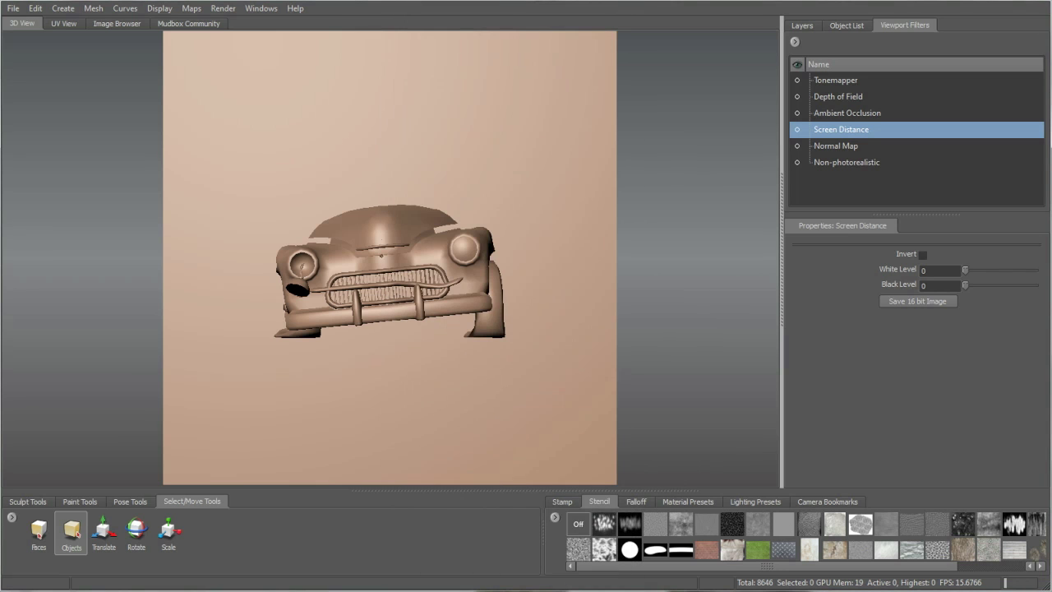
pyautogui.click(27, 501)
pyautogui.click(39, 530)
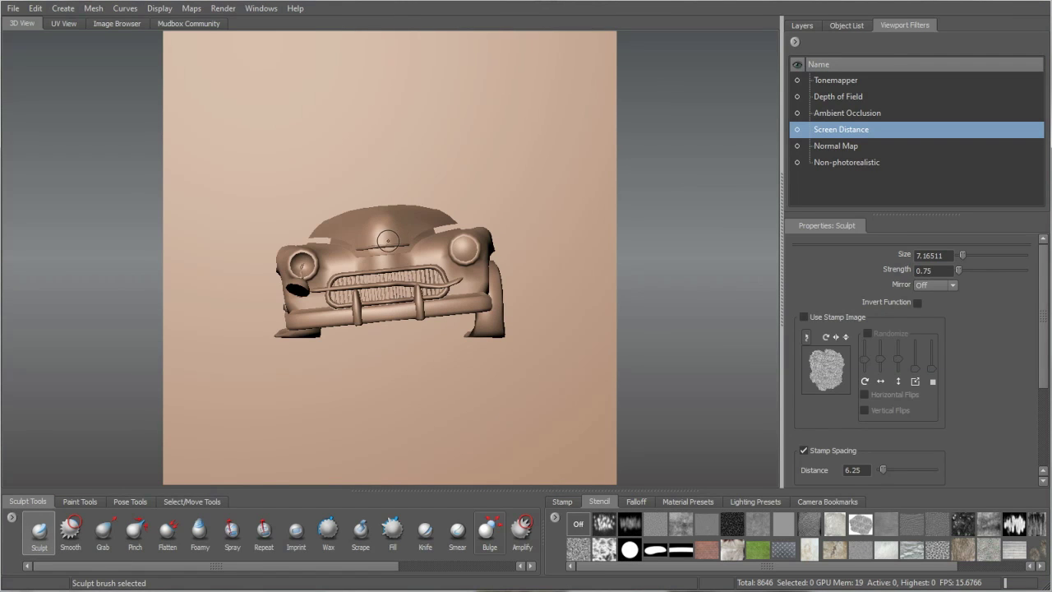
pyautogui.hotkey('shift', 'd')
pyautogui.hotkey('shift', 'd')
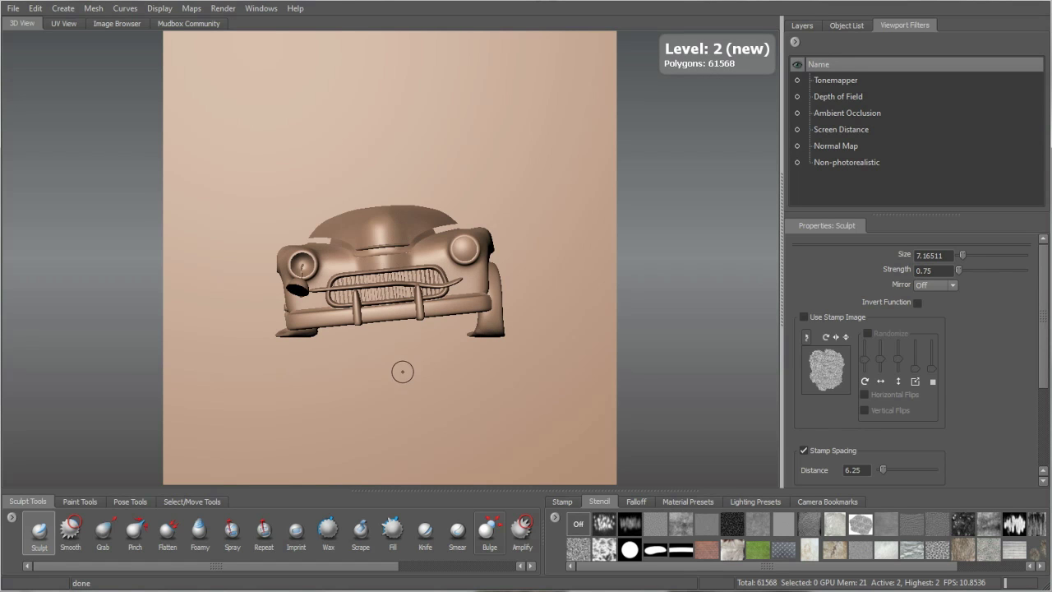
# Reopen the Displacement Map extraction, use mesh1 level 2, and Best Guess the search distance to 30.00
pyautogui.click(195, 13)
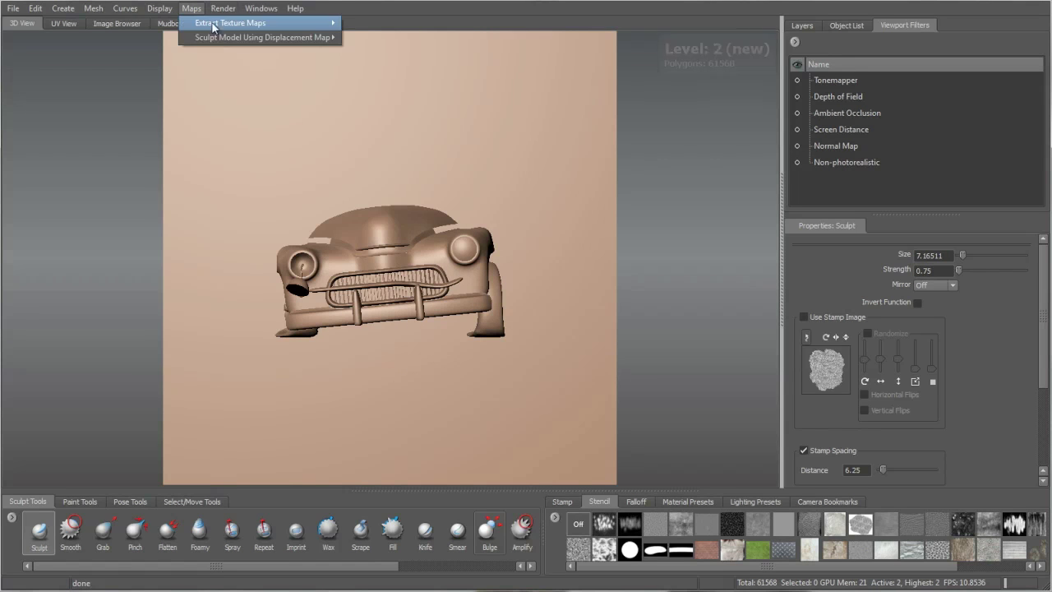
pyautogui.moveTo(331, 25)
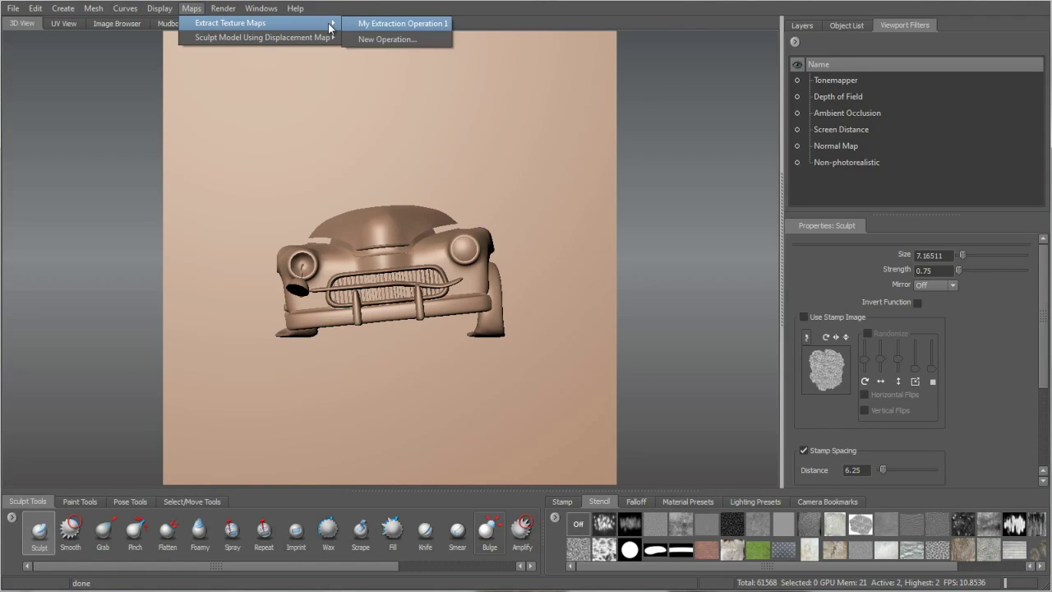
pyautogui.click(399, 23)
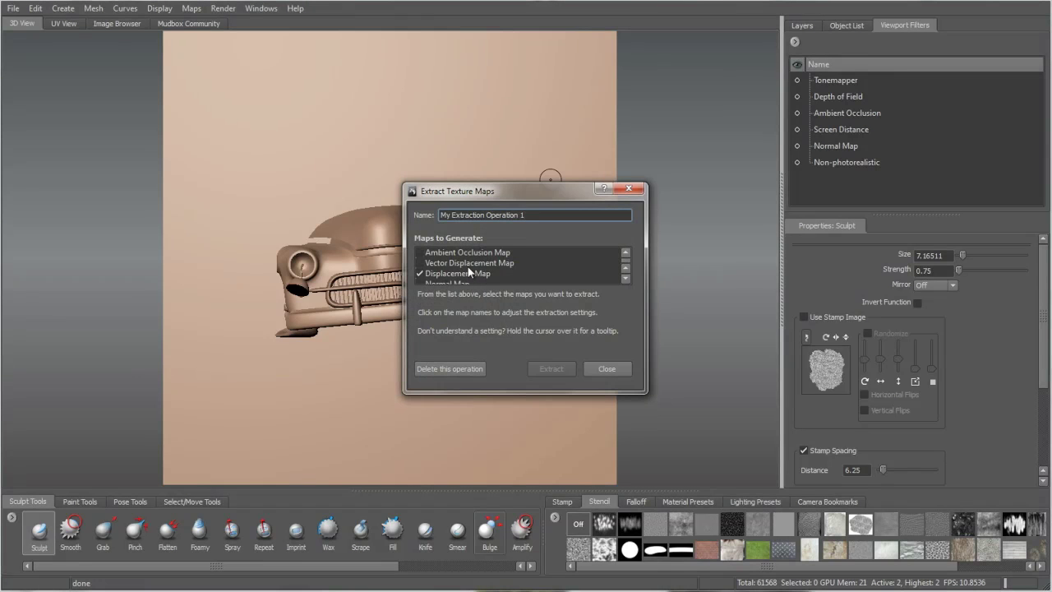
pyautogui.click(475, 272)
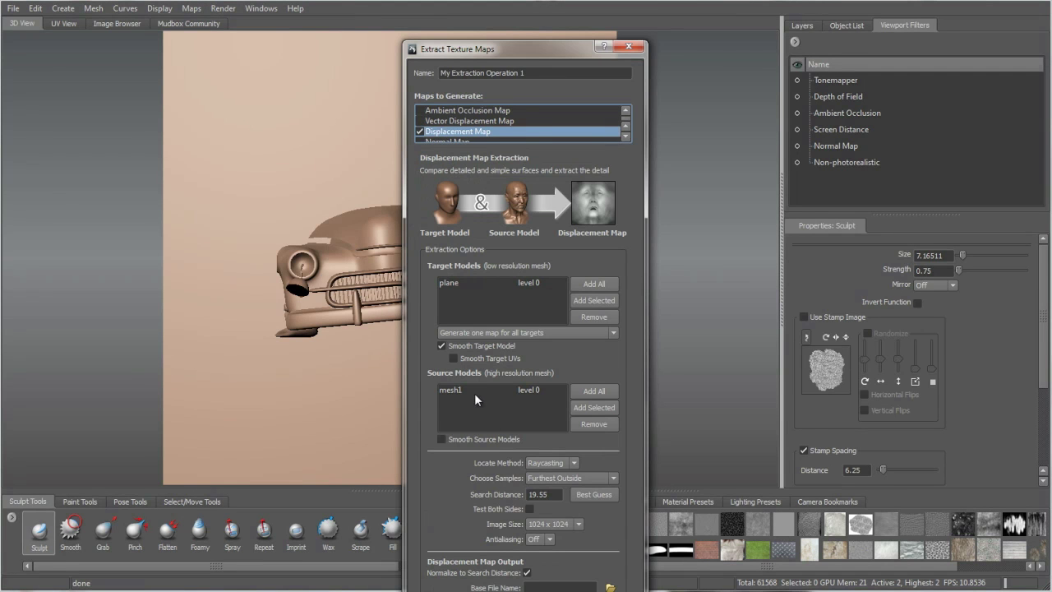
pyautogui.click(544, 389)
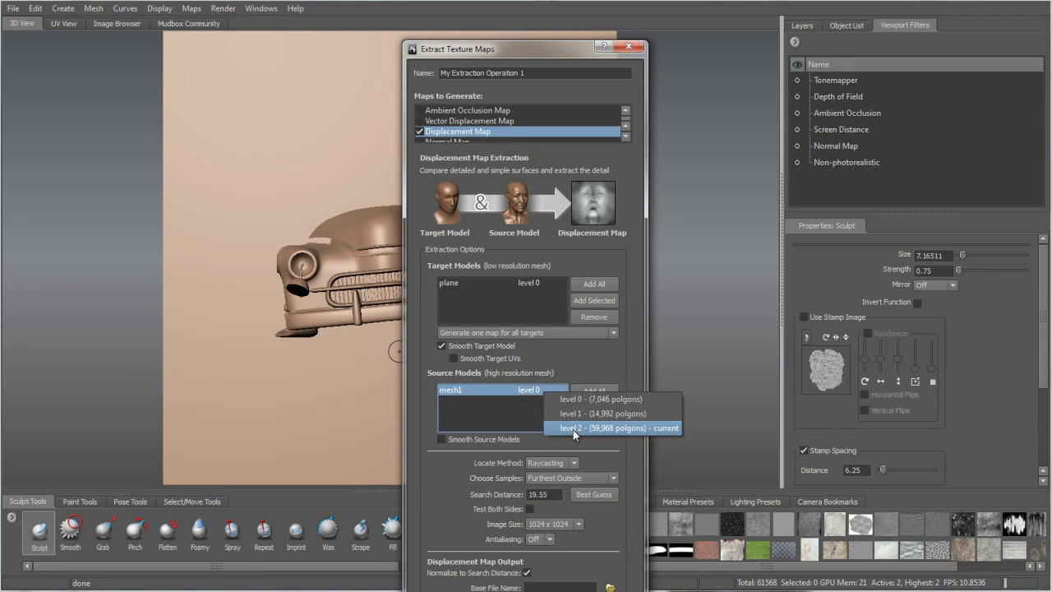
pyautogui.click(574, 428)
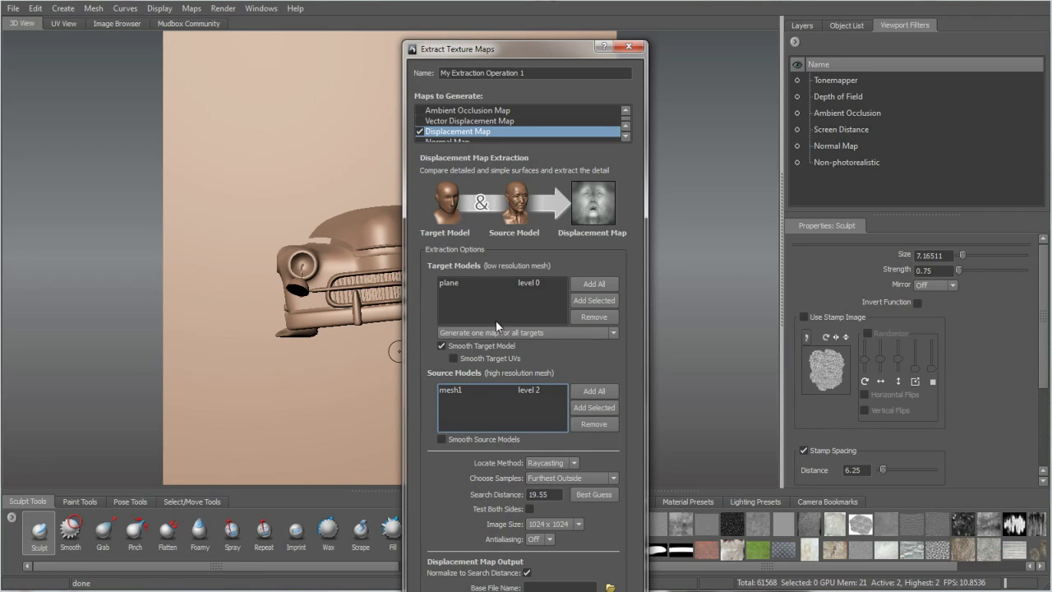
pyautogui.click(589, 495)
# Keep Furthest Outside sampling and set the map image size to 2048 x 2048
pyautogui.click(604, 479)
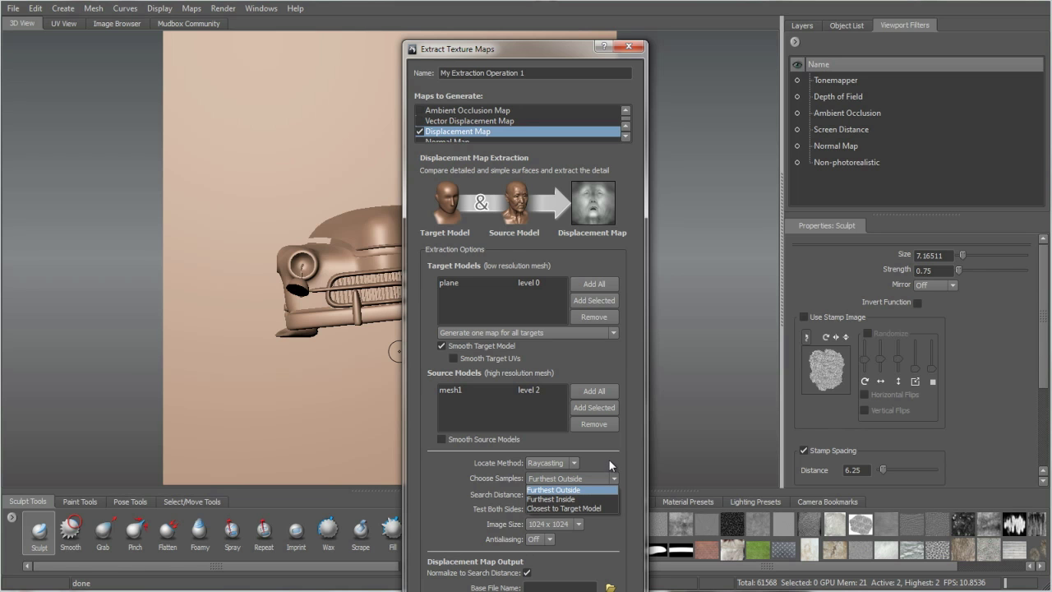
pyautogui.click(611, 455)
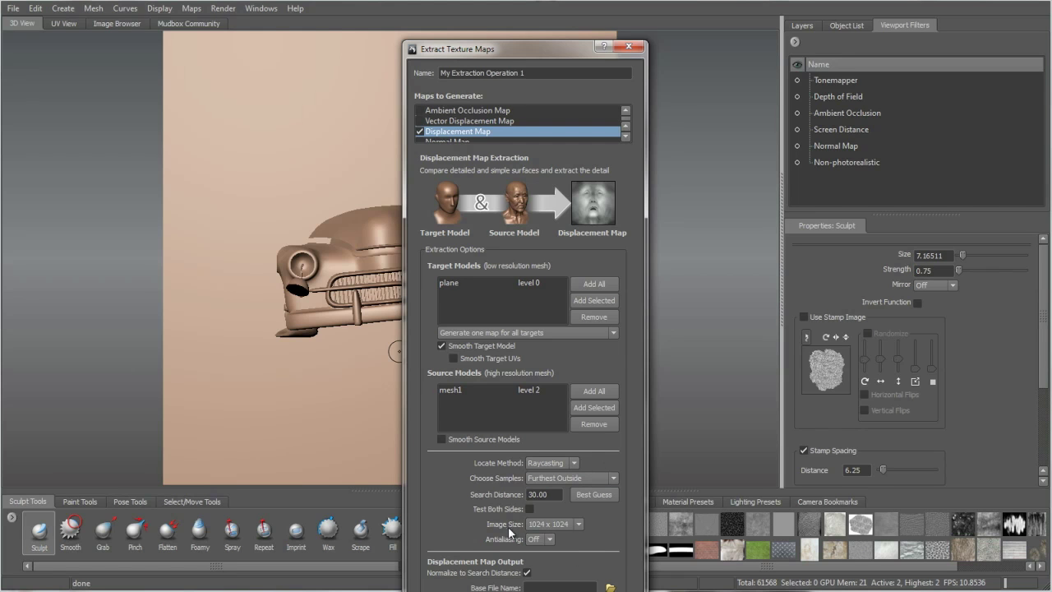
pyautogui.click(577, 525)
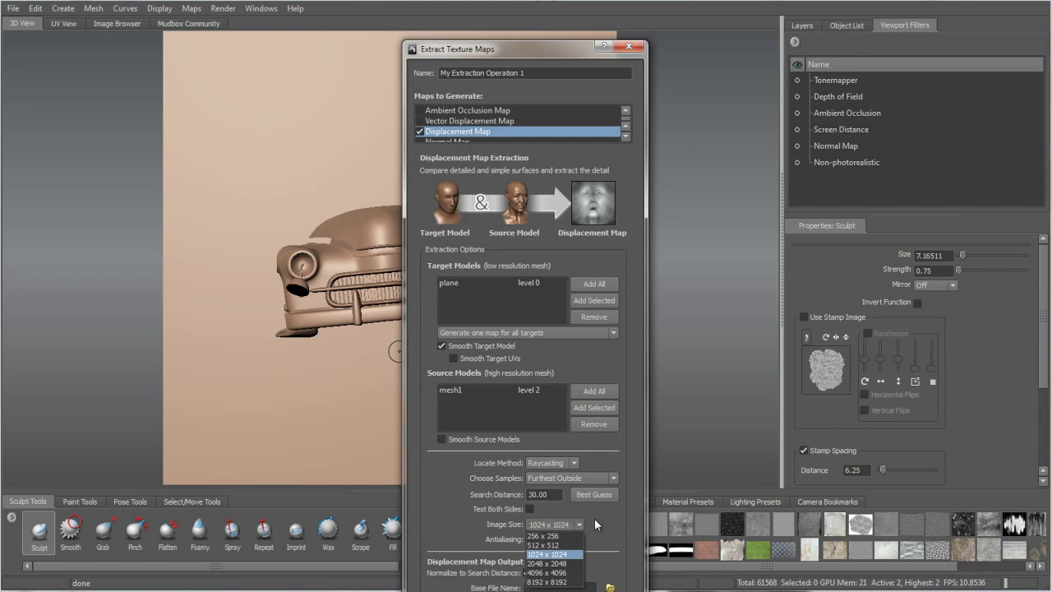
pyautogui.click(583, 552)
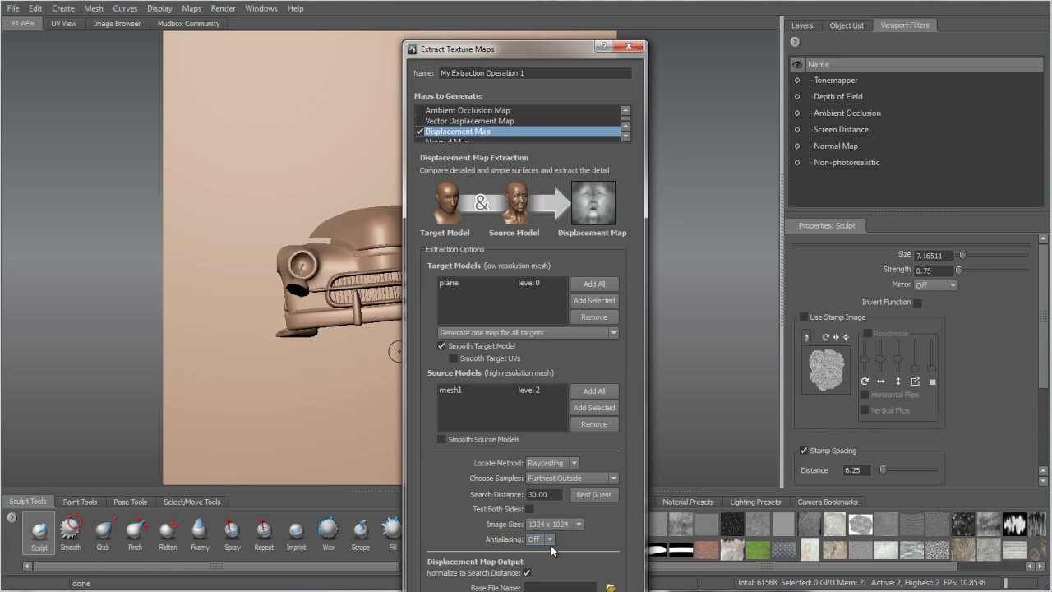
pyautogui.click(550, 540)
pyautogui.click(548, 570)
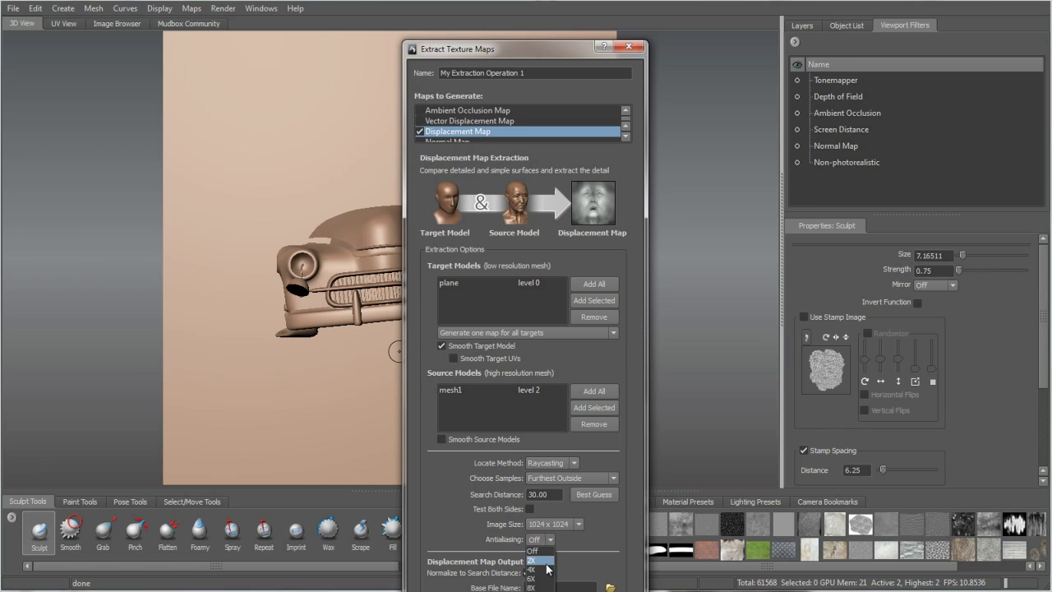
pyautogui.click(578, 526)
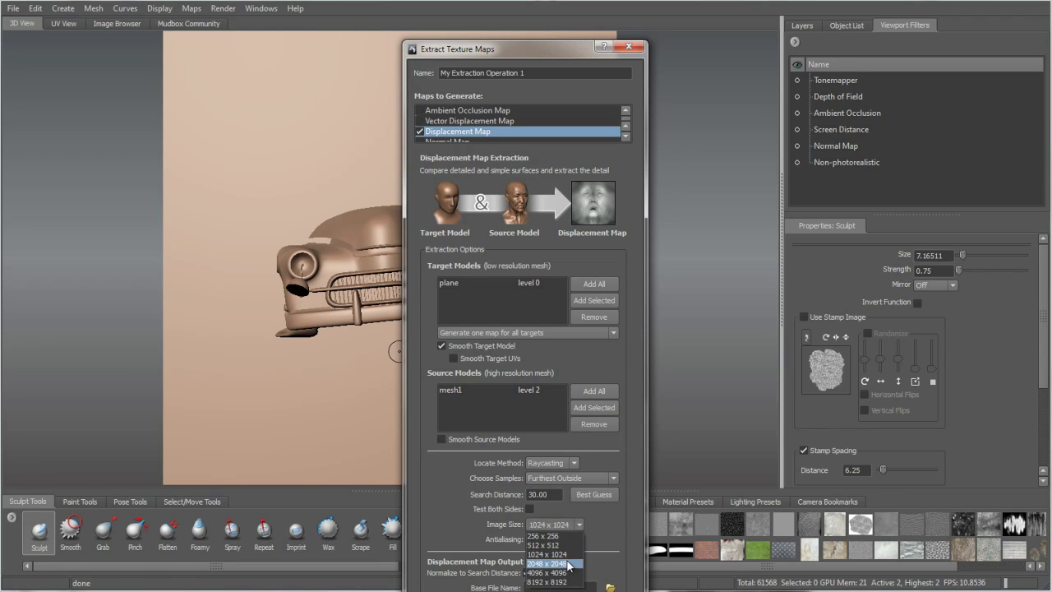
pyautogui.click(567, 562)
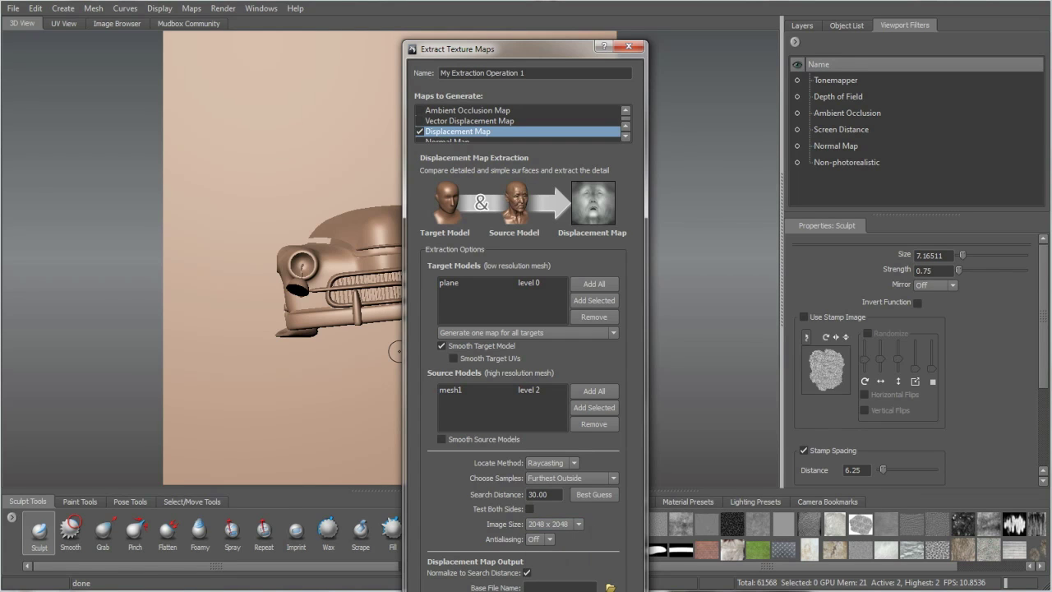
# Browse the output file formats, trying 32-bit OpenEXR, then cancel the save dialog
pyautogui.click(608, 587)
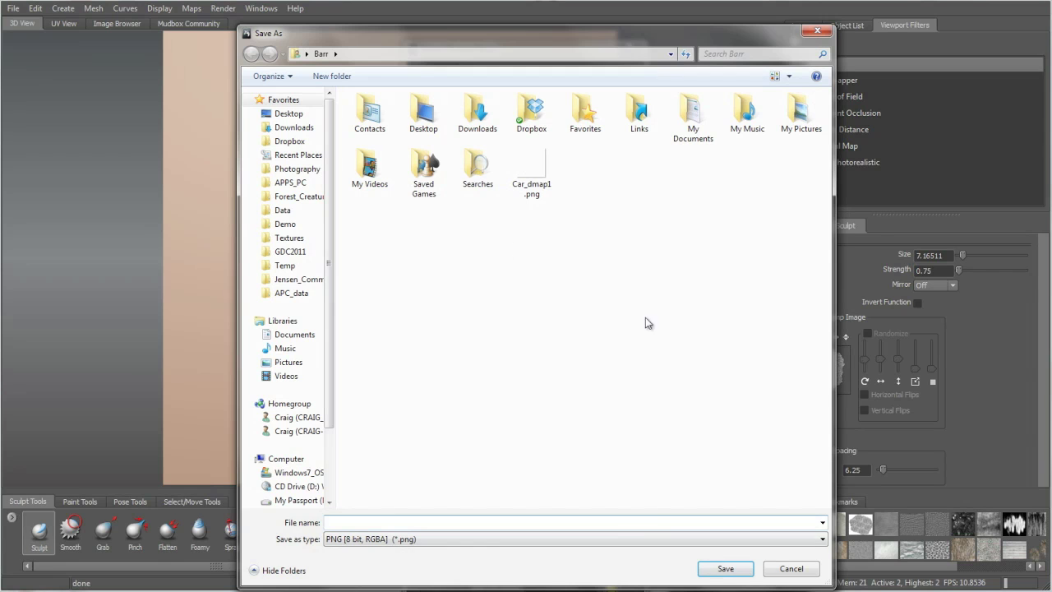
pyautogui.click(458, 541)
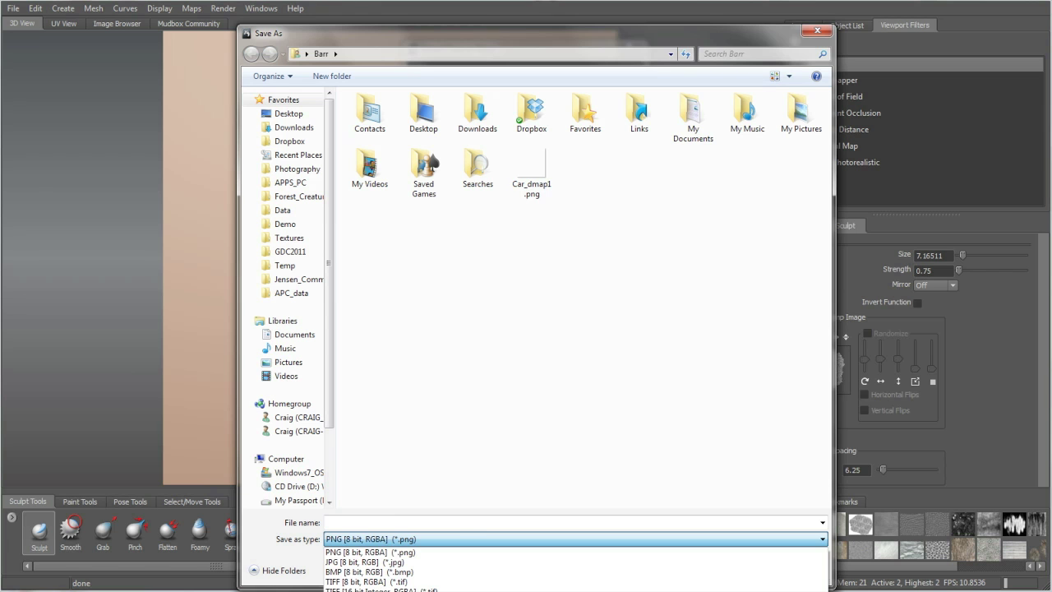
pyautogui.click(509, 559)
pyautogui.click(530, 535)
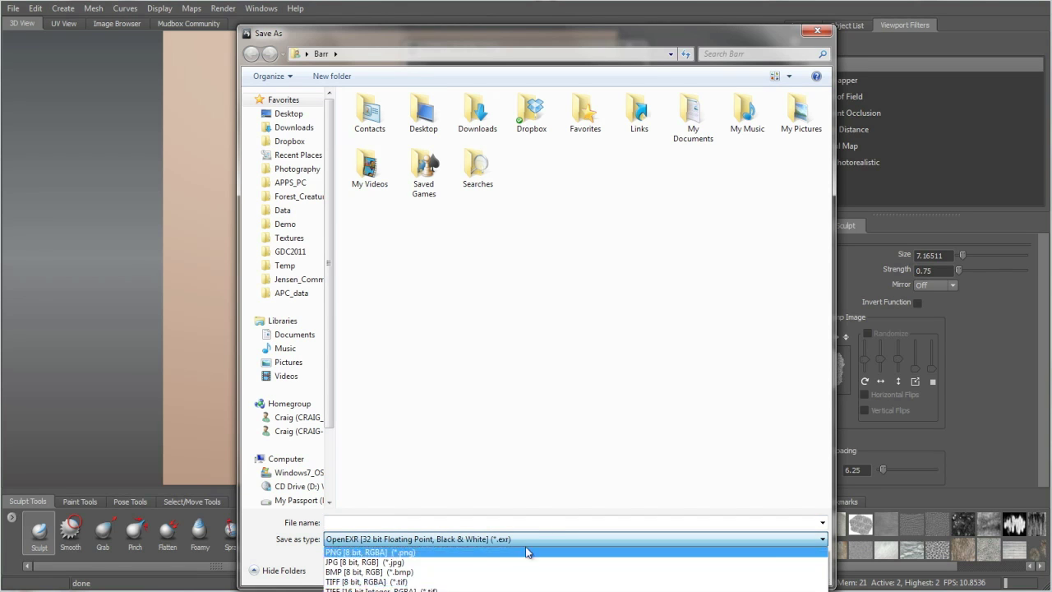
pyautogui.click(546, 527)
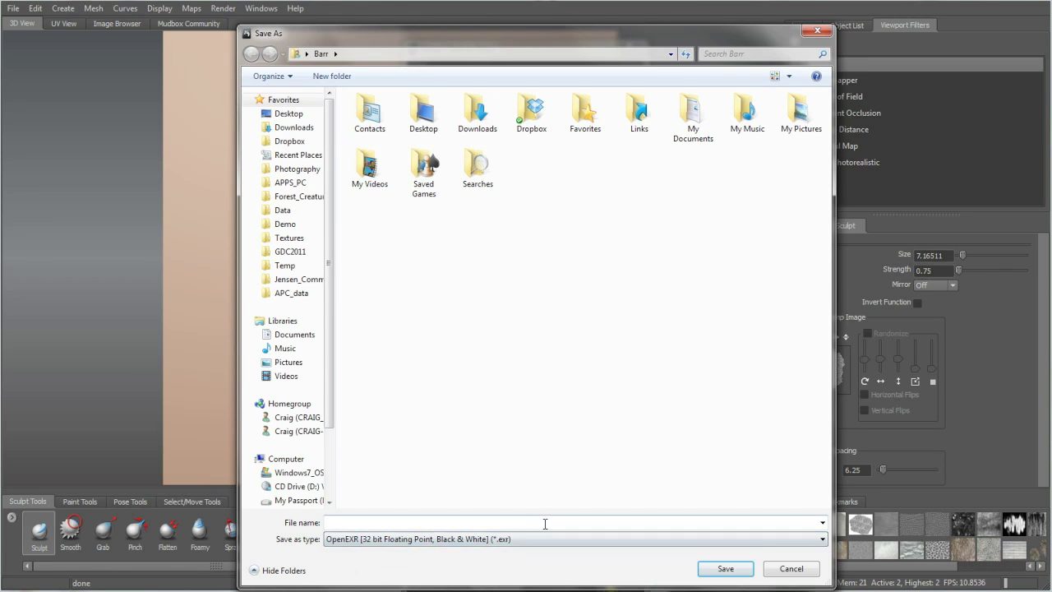
pyautogui.click(783, 570)
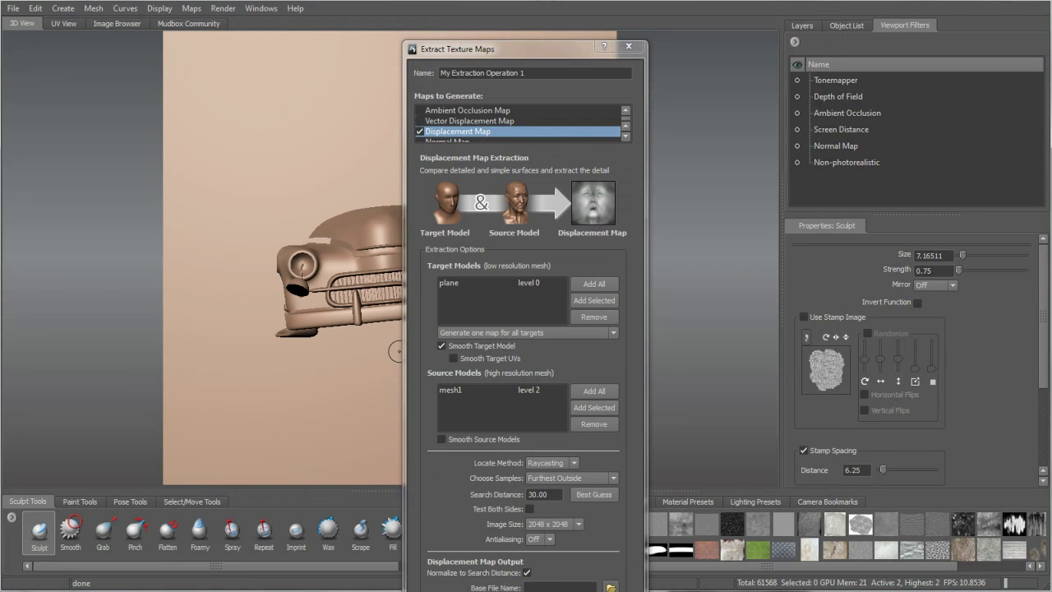
# Set the output to a 16-bit integer RGBA TIFF named car_test2
pyautogui.click(610, 587)
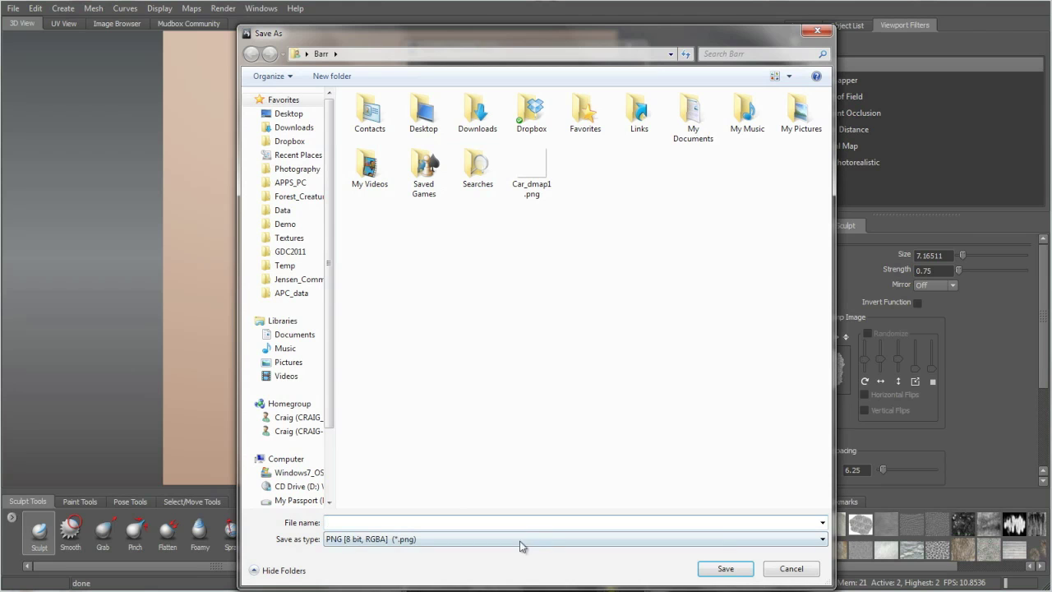
pyautogui.click(534, 540)
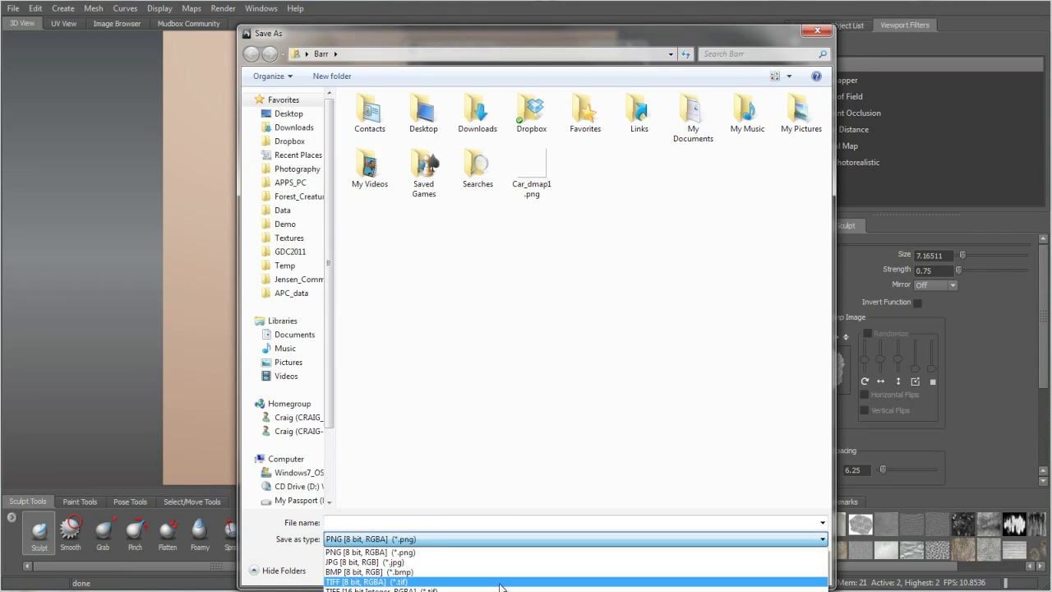
pyautogui.click(410, 589)
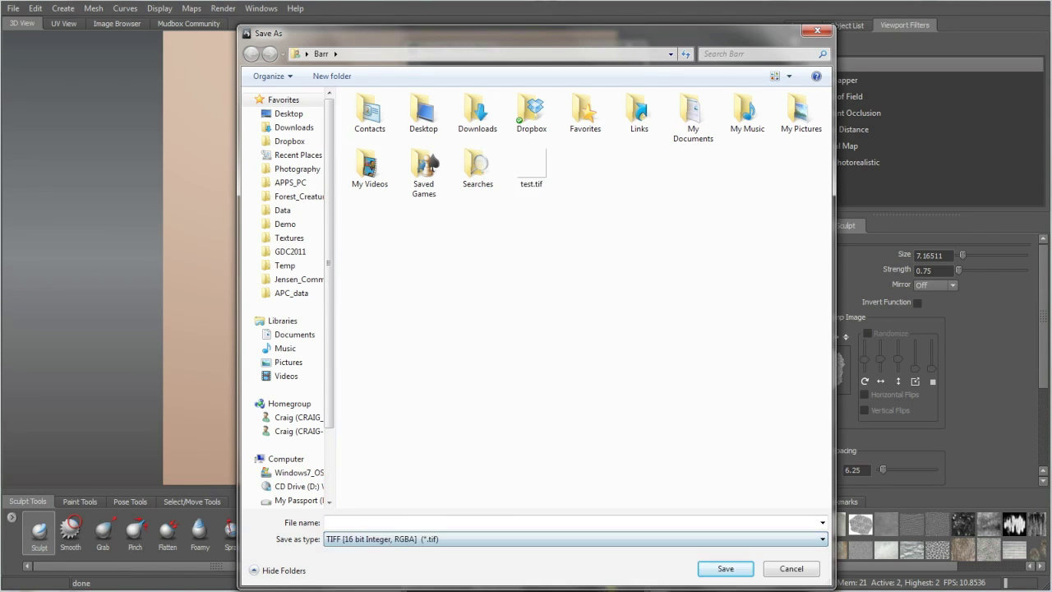
pyautogui.click(515, 522)
pyautogui.write('test')
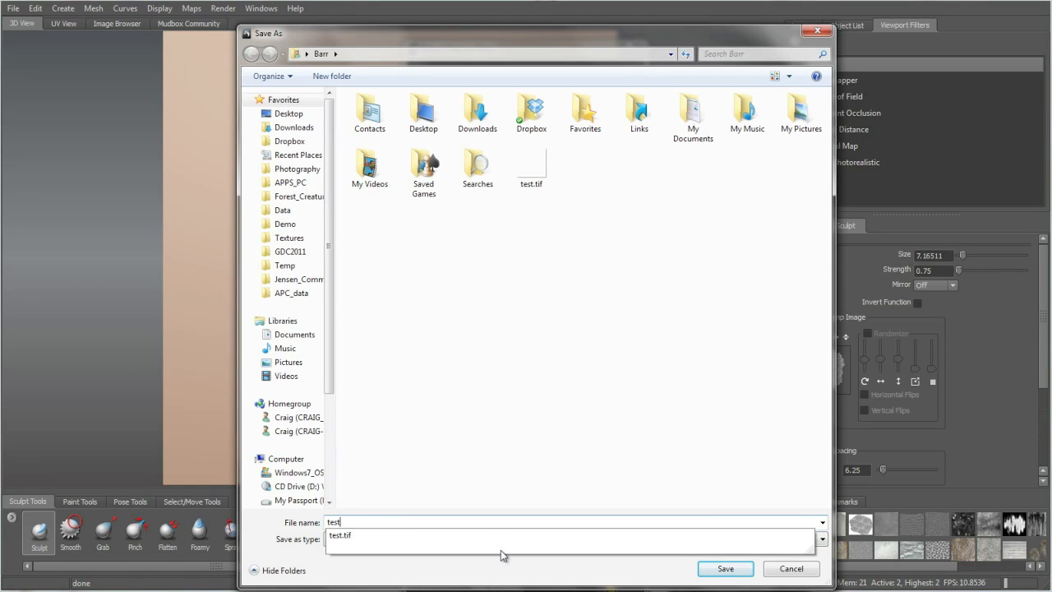
pyautogui.press('BackSpace')
pyautogui.press('BackSpace')
pyautogui.press('BackSpace')
pyautogui.press('BackSpace')
pyautogui.write('car_test2')
pyautogui.click(726, 568)
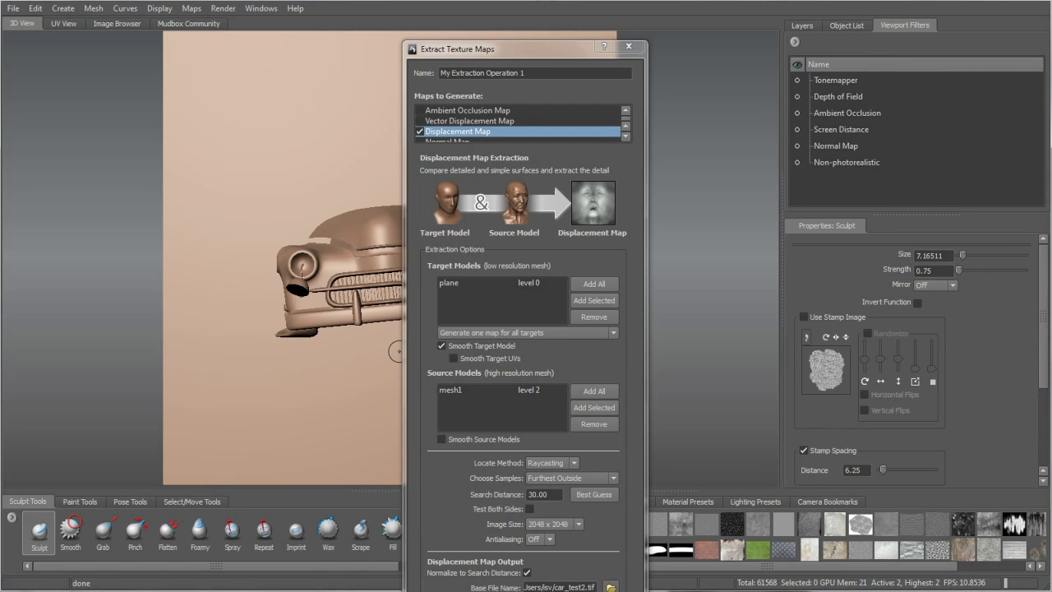
# Extract the displacement map with 2X antialiasing to car_test2_g60.000000.tif and dismiss the results
pyautogui.click(545, 540)
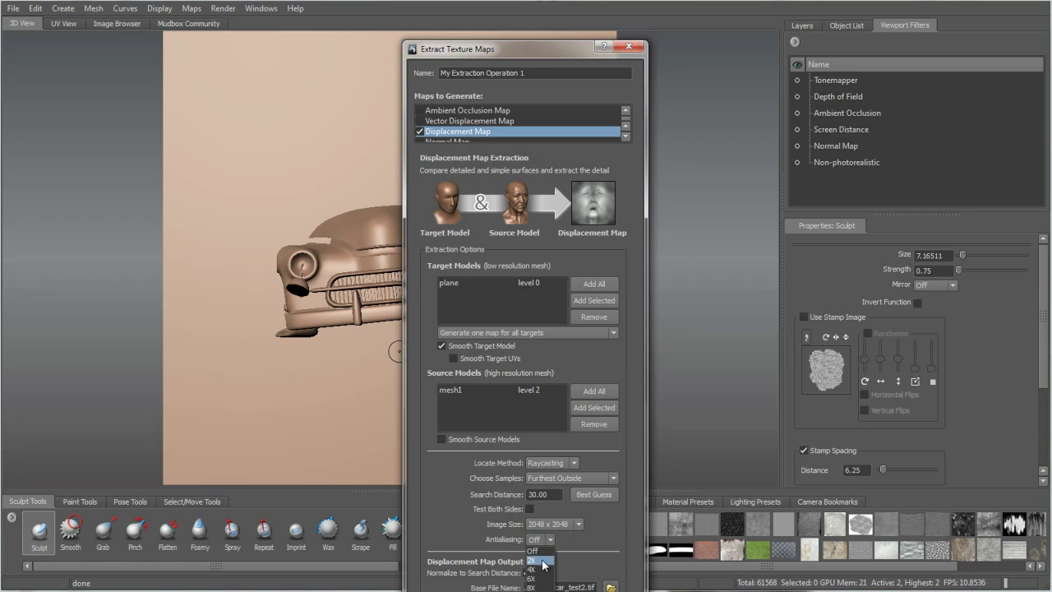
pyautogui.click(542, 555)
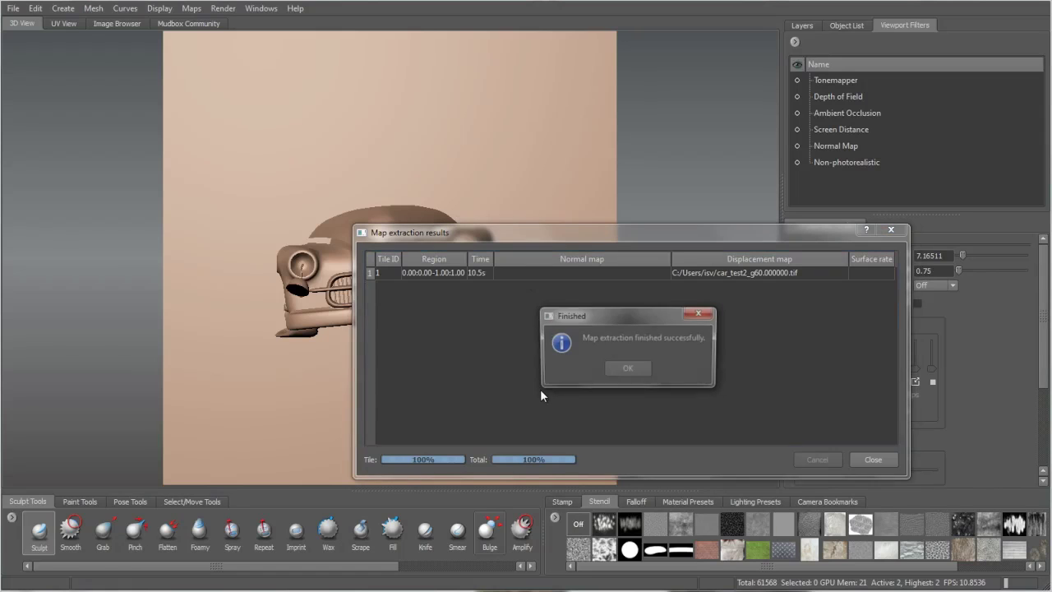
pyautogui.click(638, 372)
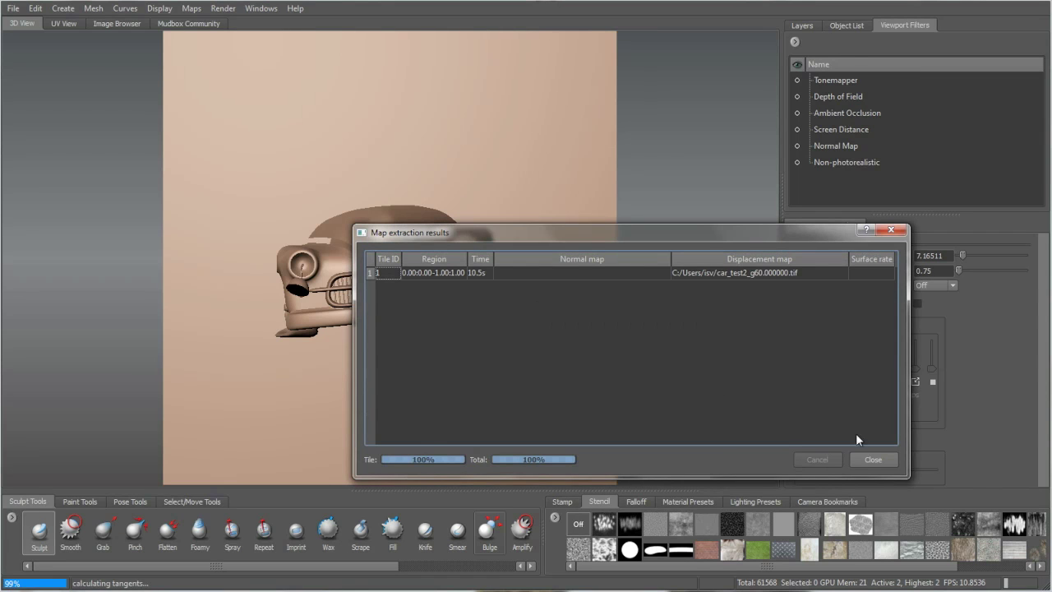
pyautogui.click(872, 460)
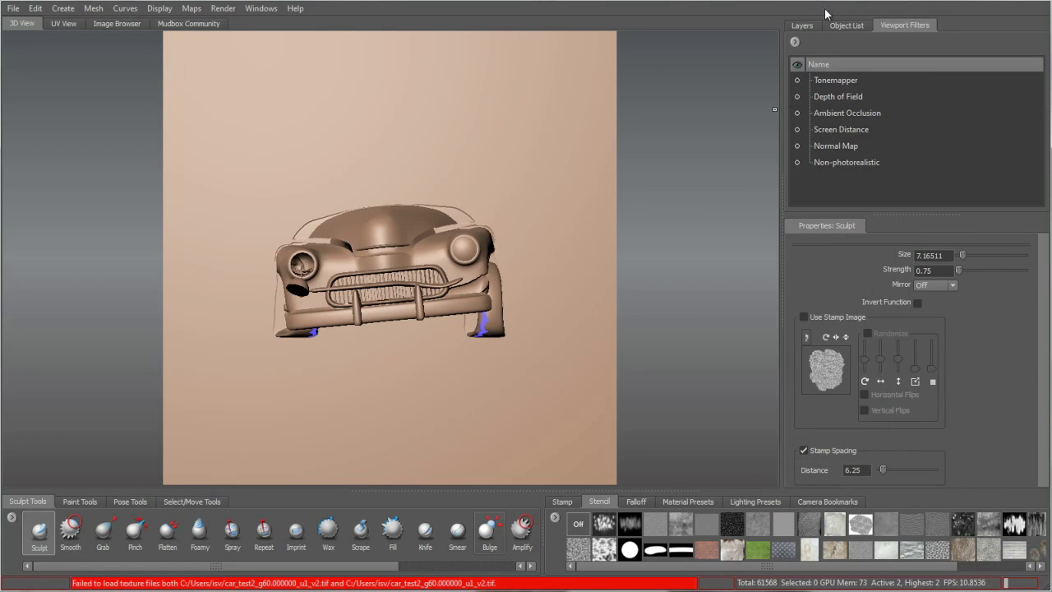
# Start a new empty scene without saving the current one and close the Welcome screen
pyautogui.click(802, 25)
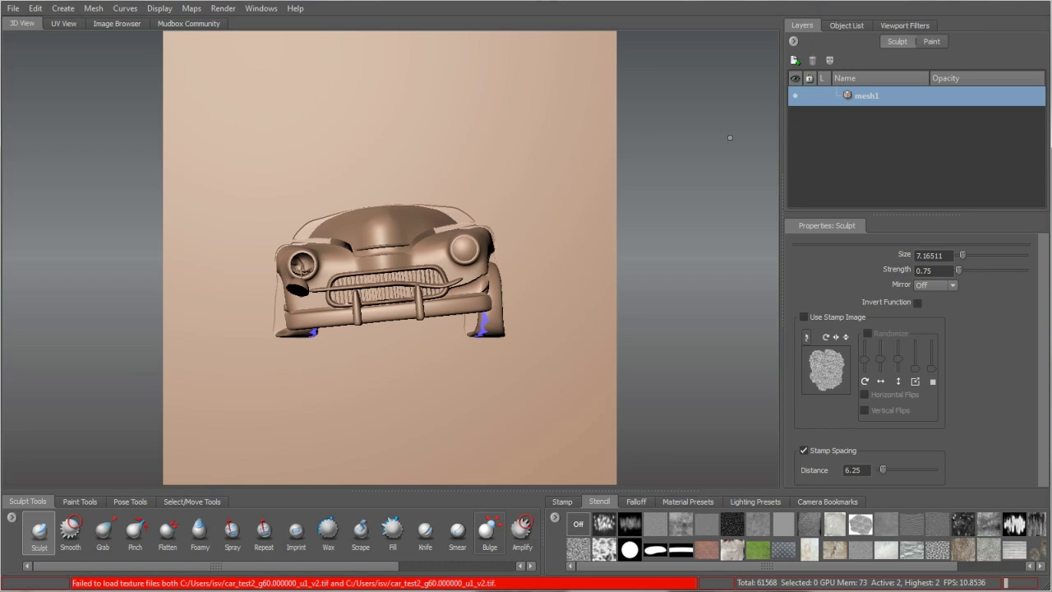
pyautogui.click(25, 14)
pyautogui.click(26, 24)
pyautogui.click(531, 306)
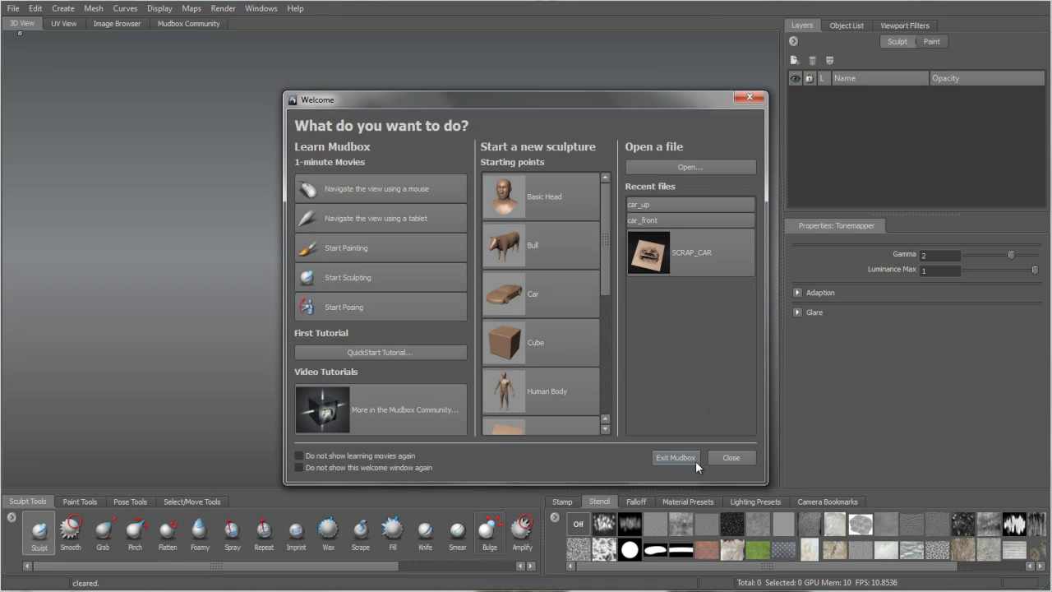
pyautogui.click(730, 458)
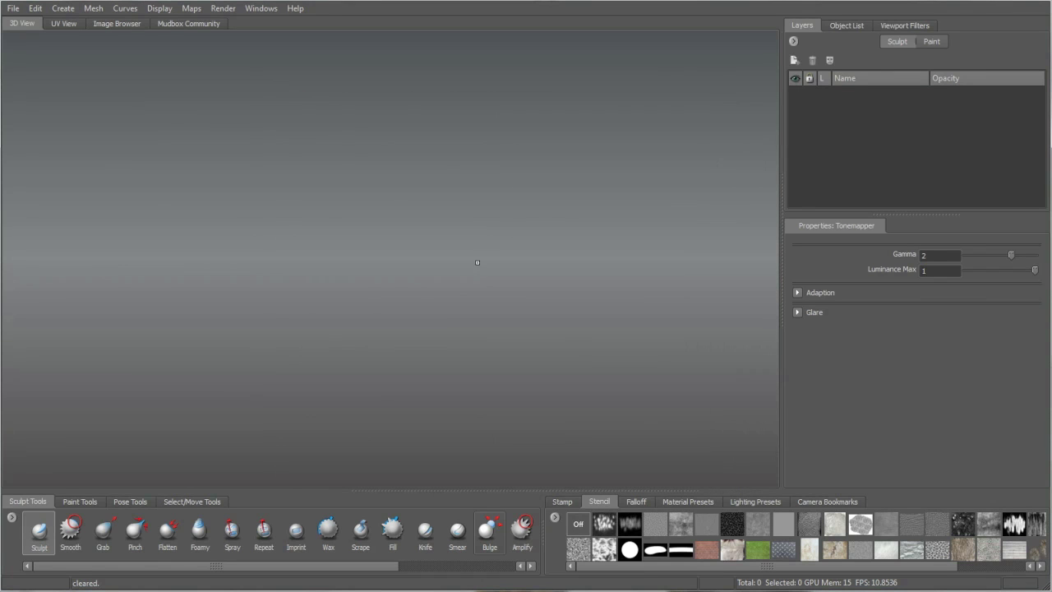
# Turn on the ground grid and add a plane mesh to the scene
pyautogui.click(159, 9)
pyautogui.click(198, 183)
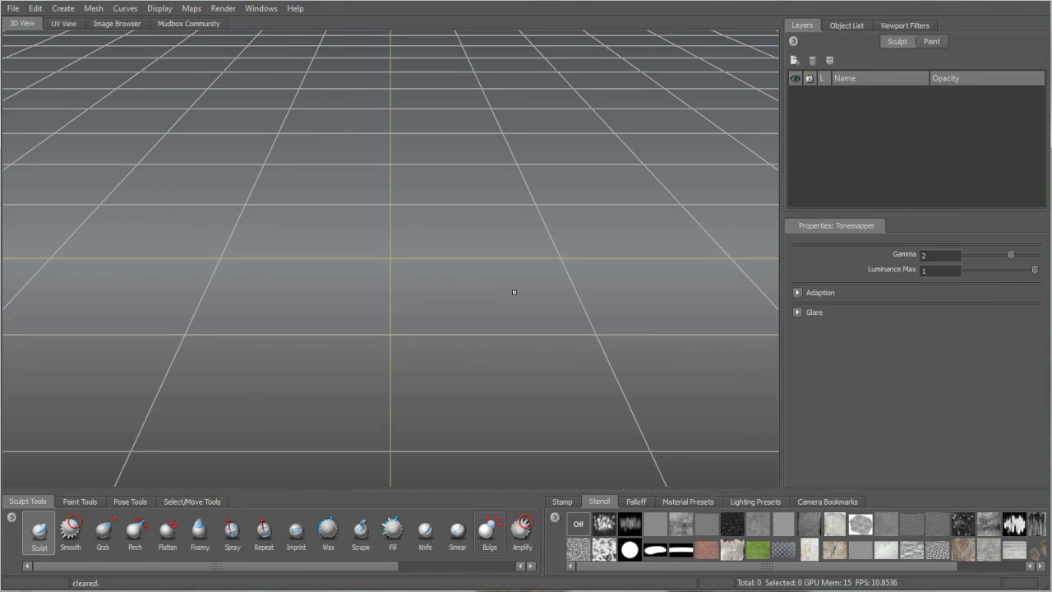
pyautogui.click(69, 9)
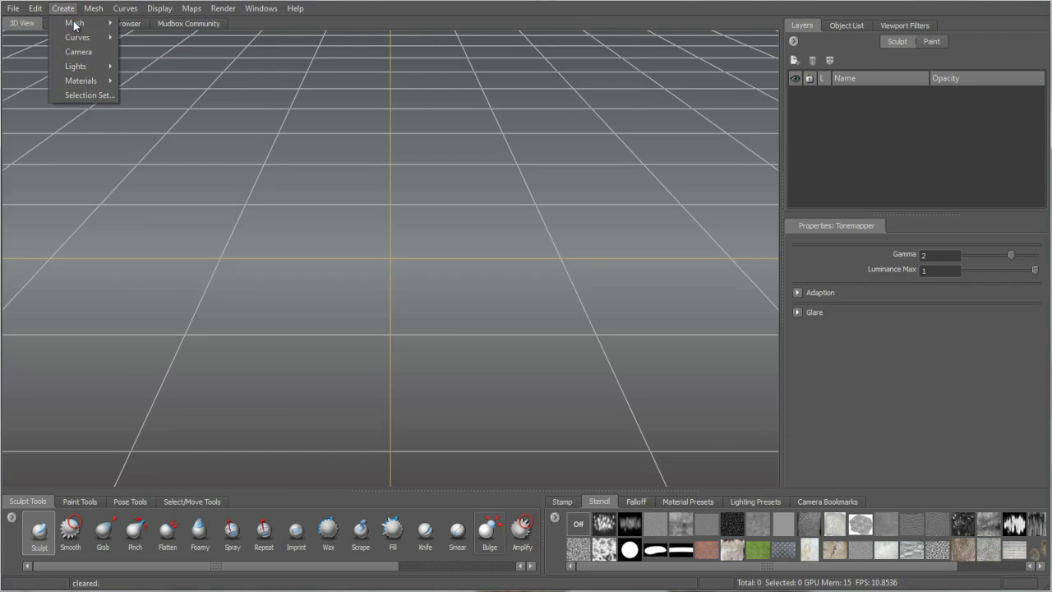
pyautogui.moveTo(117, 25)
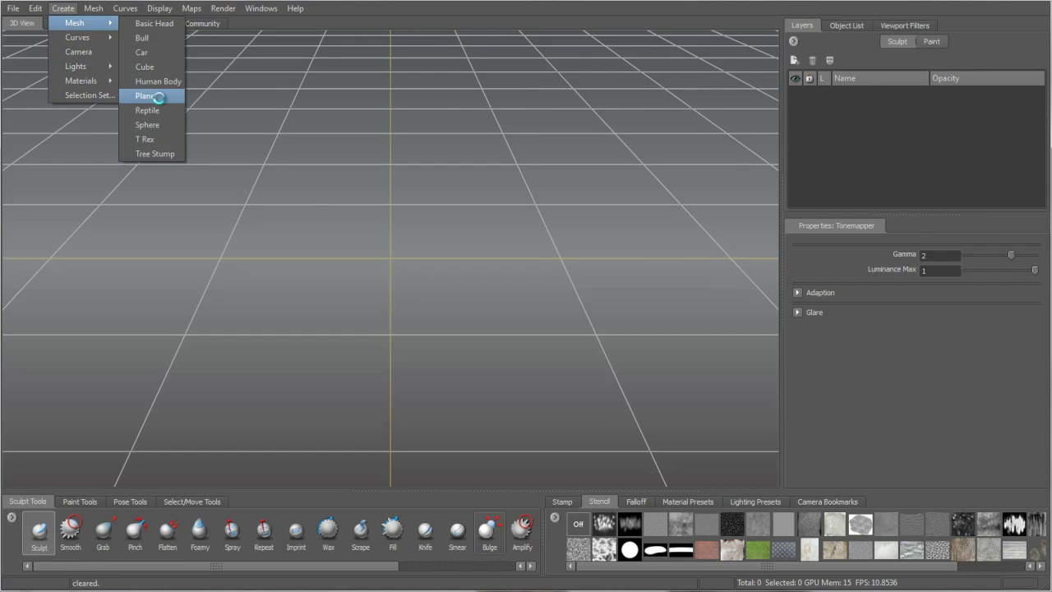
pyautogui.click(163, 107)
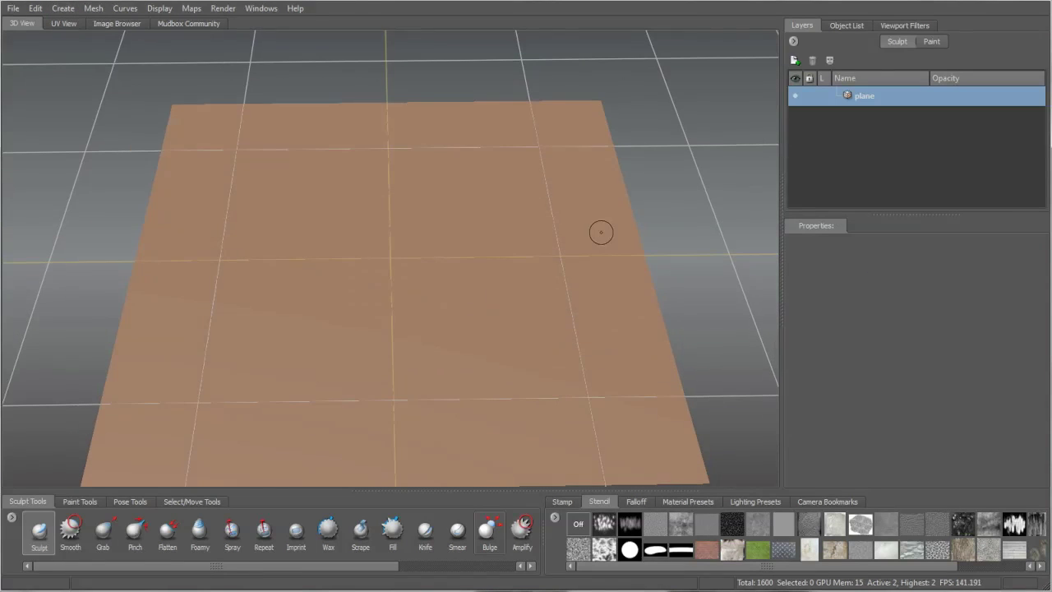
# Add Sculpt Layer 1, subdivide the plane to level 7, and shrink the car stencil over it
pyautogui.click(793, 60)
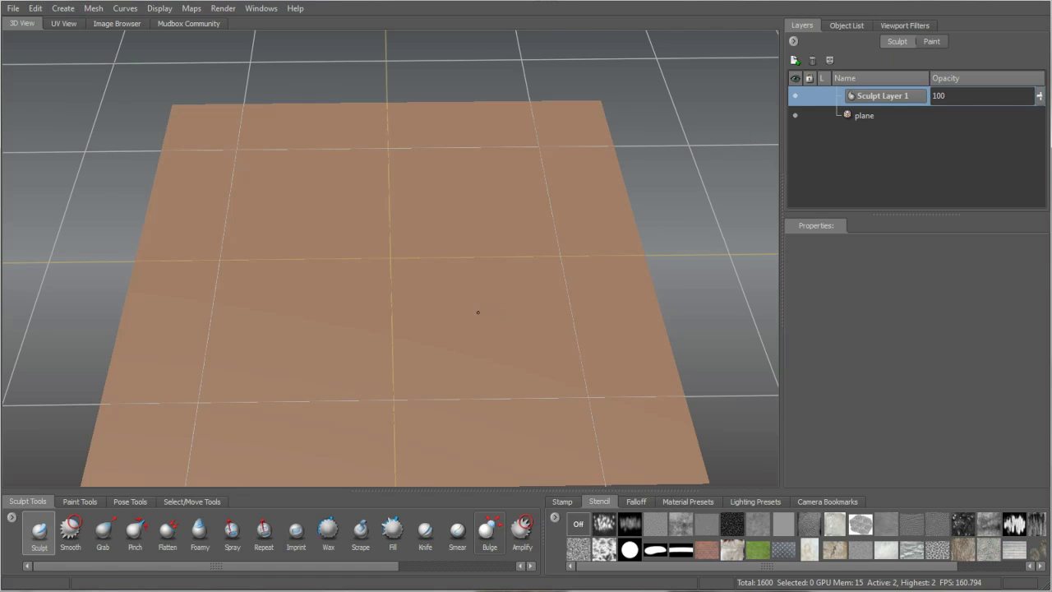
pyautogui.hotkey('shift', 'd')
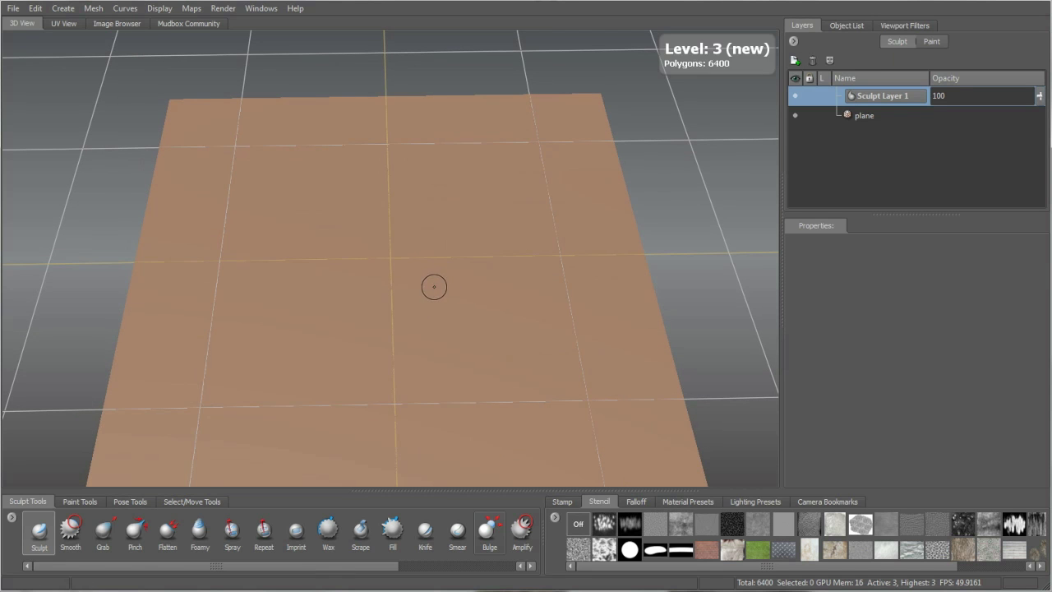
pyautogui.hotkey('shift', 'd')
pyautogui.hotkey('shift', 'd')
pyautogui.hotkey('shift', 'd')
pyautogui.hotkey('shift', 'd')
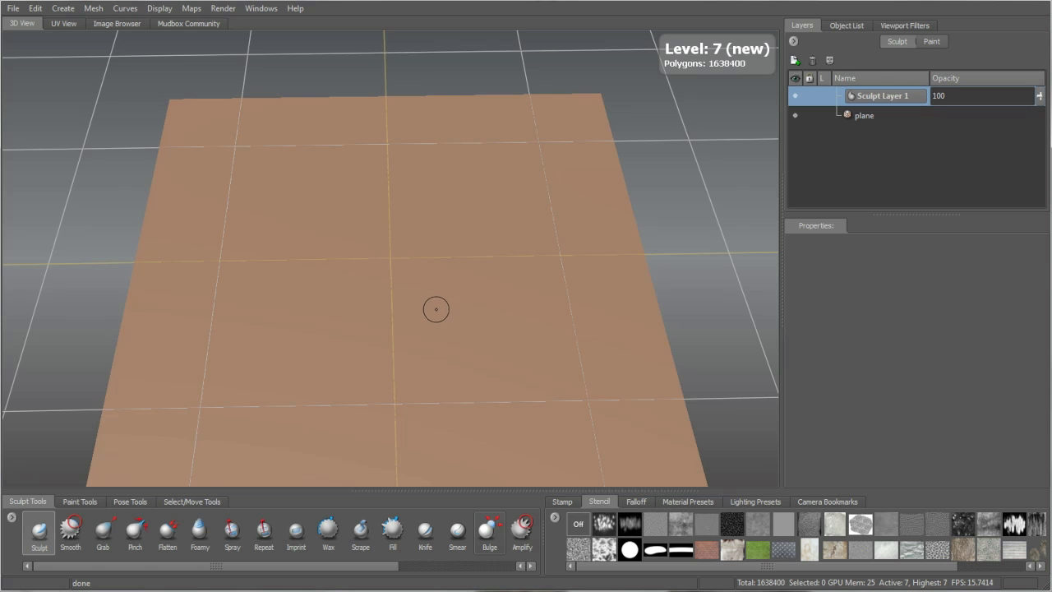
pyautogui.keyDown('alt'); pyautogui.moveTo(414, 280); pyautogui.dragTo(460, 300); pyautogui.keyUp('alt')
pyautogui.scroll(-4, 429, 228)
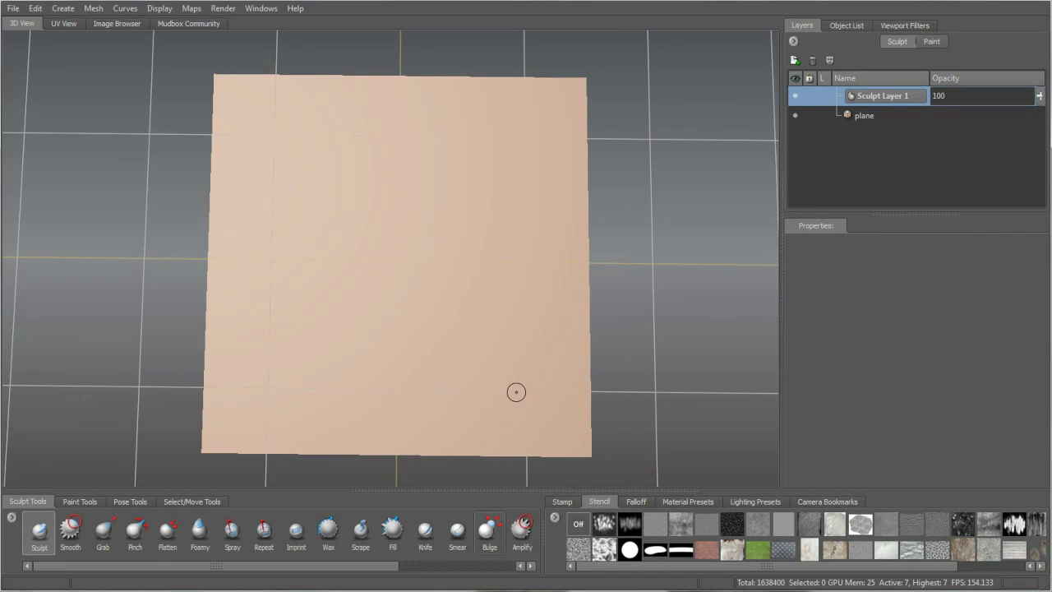
pyautogui.moveTo(767, 566); pyautogui.dragTo(836, 566)
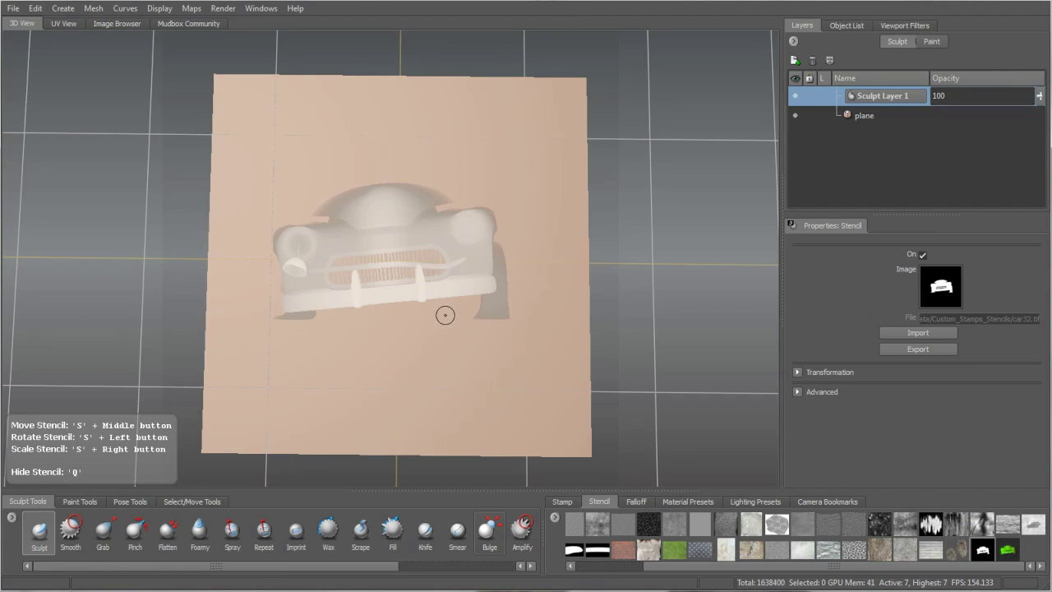
pyautogui.keyDown('alt'); pyautogui.moveTo(476, 330); pyautogui.dragTo(469, 305); pyautogui.keyUp('alt')
pyautogui.moveTo(469, 305); pyautogui.dragTo(494, 288, button='right')
# Sculpt the car grille and bumper in relief through the stencil with an enlarged Sculpt brush
pyautogui.click(40, 530)
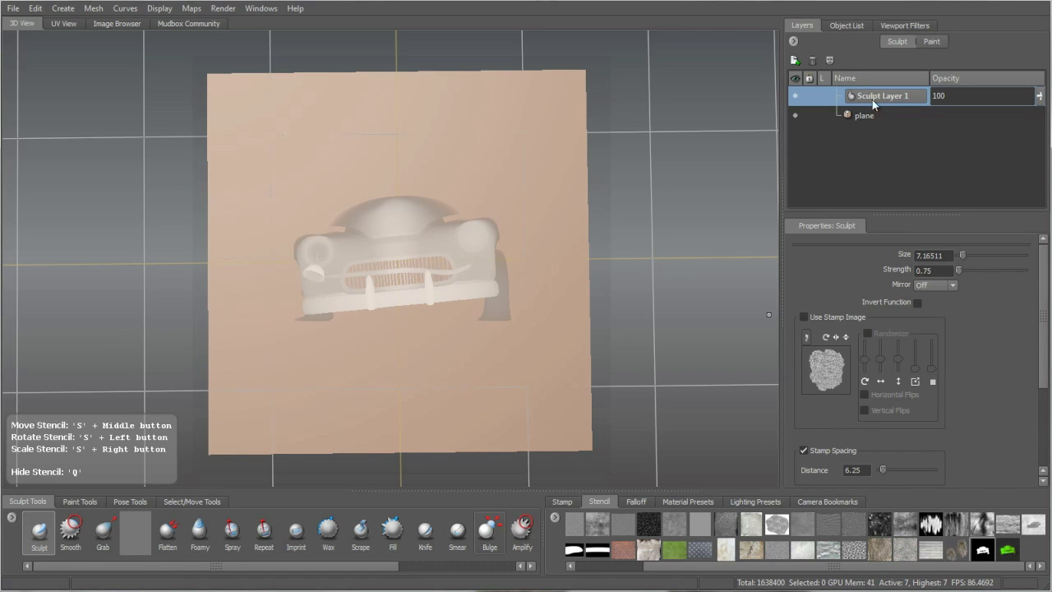
pyautogui.scroll(-1, 1037, 290)
pyautogui.scroll(1, 1047, 284)
pyautogui.moveTo(383, 266)
pyautogui.mouseDown()
pyautogui.moveTo(403, 247)
pyautogui.moveTo(382, 232)
pyautogui.moveTo(416, 247)
pyautogui.moveTo(457, 245)
pyautogui.moveTo(483, 280)
pyautogui.moveTo(411, 255)
pyautogui.moveTo(328, 247)
pyautogui.moveTo(332, 304)
pyautogui.moveTo(316, 296)
pyautogui.moveTo(485, 263)
pyautogui.moveTo(485, 288)
pyautogui.moveTo(477, 234)
pyautogui.moveTo(364, 249)
pyautogui.moveTo(307, 241)
pyautogui.mouseUp()
pyautogui.moveTo(325, 299)
pyautogui.mouseDown()
pyautogui.moveTo(386, 271)
pyautogui.moveTo(460, 291)
pyautogui.moveTo(472, 283)
pyautogui.moveTo(481, 223)
pyautogui.mouseUp()
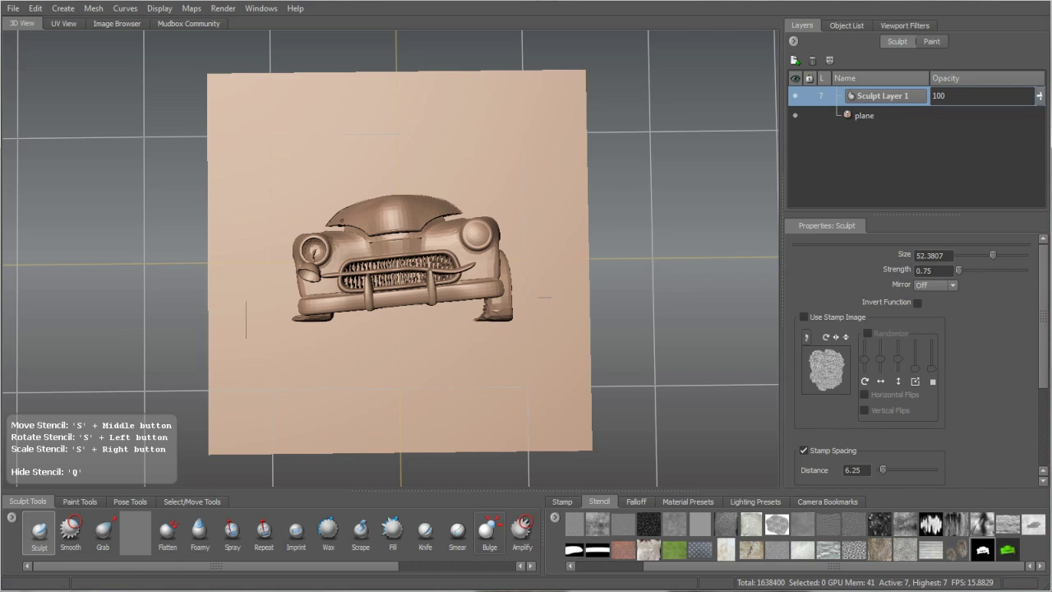
pyautogui.moveTo(323, 302)
pyautogui.mouseDown()
pyautogui.moveTo(479, 284)
pyautogui.moveTo(494, 309)
pyautogui.mouseUp()
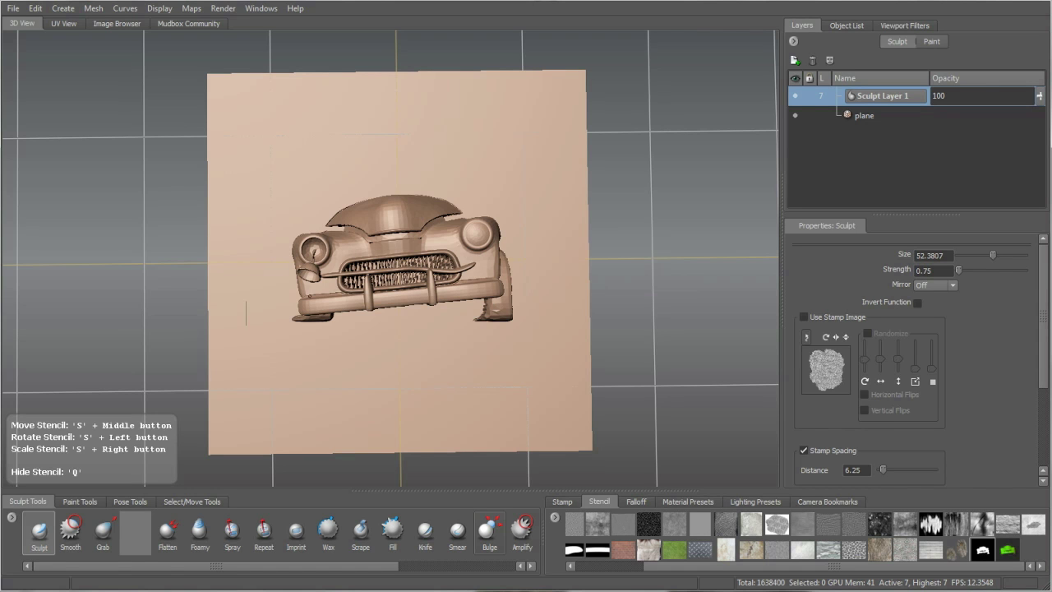
pyautogui.moveTo(354, 303); pyautogui.dragTo(396, 300)
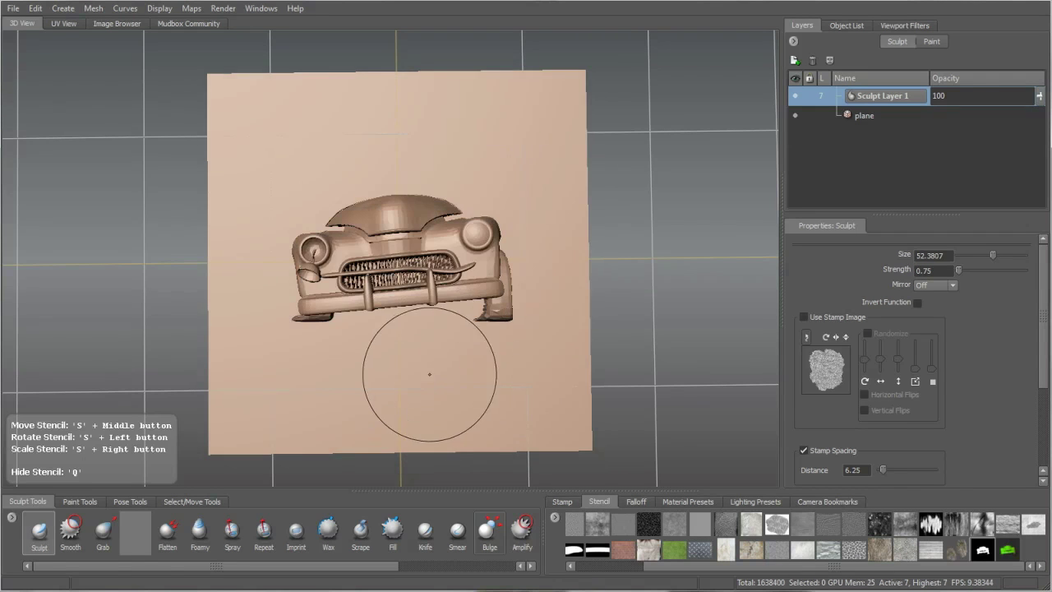
pyautogui.moveTo(441, 352)
pyautogui.keyDown('alt'); pyautogui.mouseDown()
pyautogui.moveTo(481, 347)
pyautogui.moveTo(440, 346)
pyautogui.mouseUp(); pyautogui.keyUp('alt')
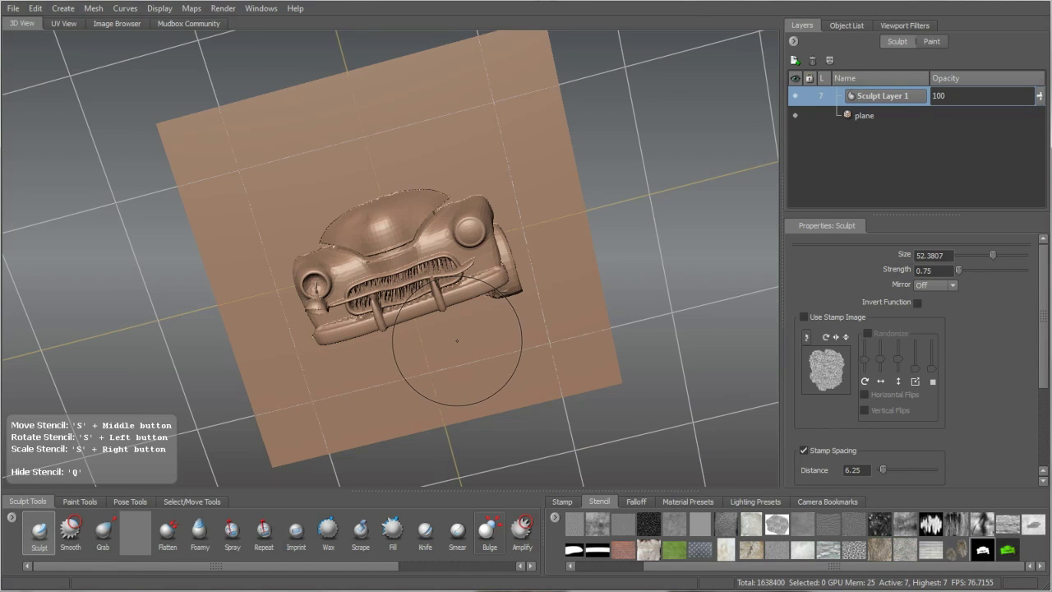
pyautogui.keyDown('alt'); pyautogui.moveTo(468, 378); pyautogui.dragTo(428, 353); pyautogui.keyUp('alt')
pyautogui.moveTo(417, 245)
pyautogui.keyDown('alt'); pyautogui.mouseDown()
pyautogui.moveTo(442, 326)
pyautogui.moveTo(433, 333)
pyautogui.moveTo(444, 332)
pyautogui.mouseUp(); pyautogui.keyUp('alt')
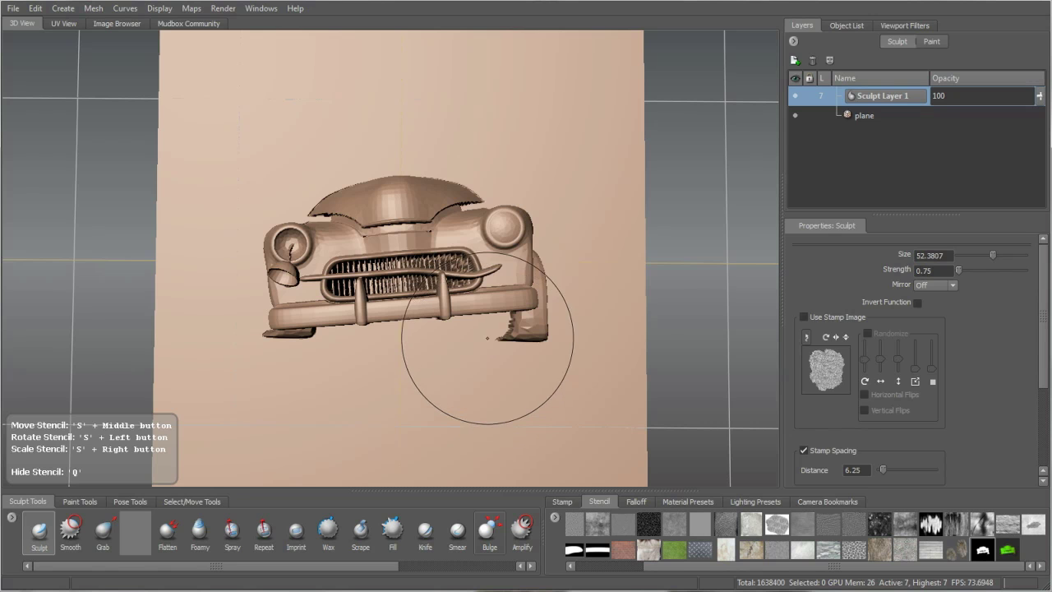
pyautogui.moveTo(458, 352)
pyautogui.keyDown('alt'); pyautogui.mouseDown(button='right')
pyautogui.moveTo(457, 414)
pyautogui.moveTo(463, 369)
pyautogui.mouseUp(button='right'); pyautogui.keyUp('alt')
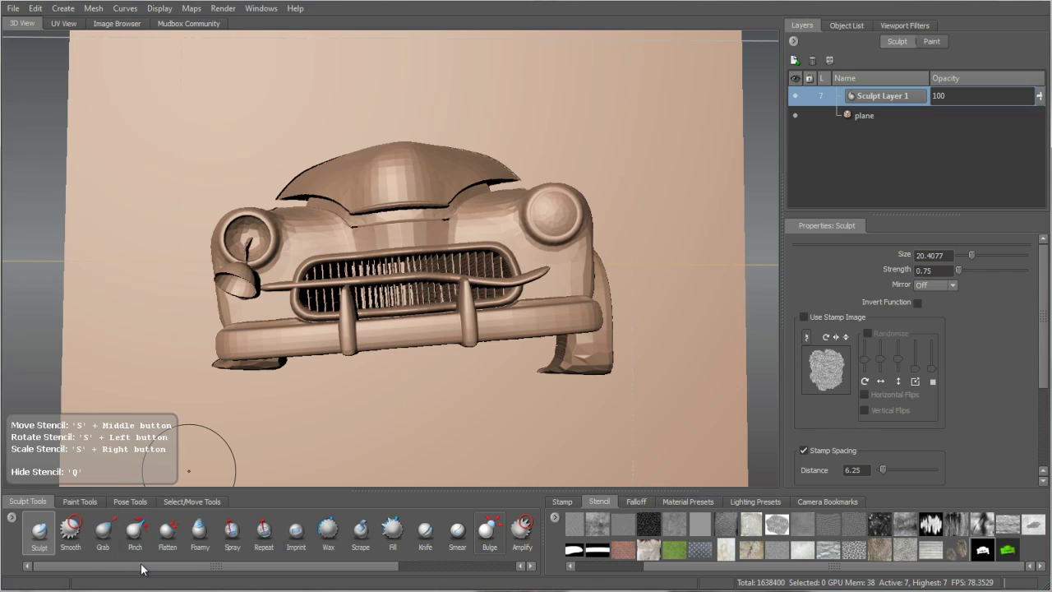
# Smooth the rough area under the left headlight with the Smooth brush reduced to size 8.59
pyautogui.click(71, 530)
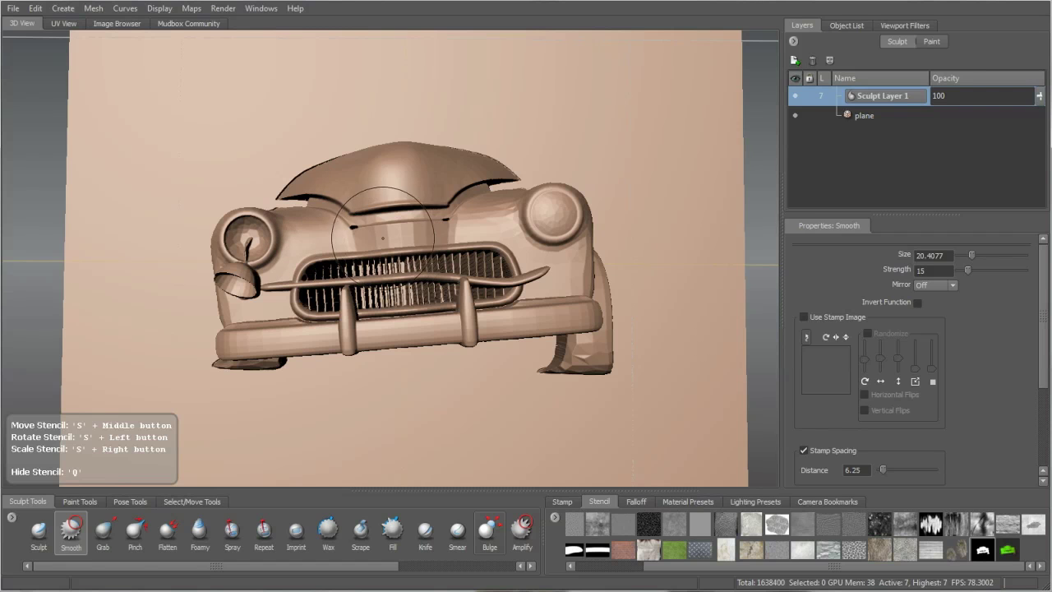
pyautogui.moveTo(427, 238); pyautogui.dragTo(406, 242)
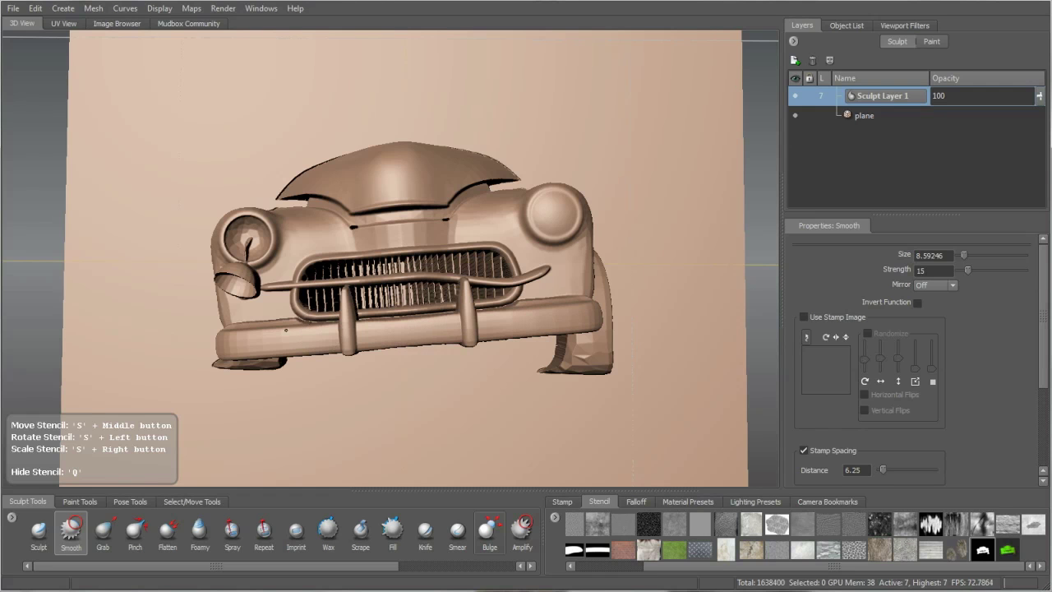
pyautogui.moveTo(238, 329)
pyautogui.mouseDown()
pyautogui.moveTo(242, 272)
pyautogui.moveTo(288, 244)
pyautogui.moveTo(447, 292)
pyautogui.moveTo(505, 247)
pyautogui.moveTo(309, 291)
pyautogui.moveTo(305, 352)
pyautogui.moveTo(300, 324)
pyautogui.moveTo(367, 291)
pyautogui.mouseUp()
pyautogui.moveTo(350, 251)
pyautogui.keyDown('alt'); pyautogui.mouseDown()
pyautogui.moveTo(370, 246)
pyautogui.moveTo(361, 271)
pyautogui.moveTo(392, 240)
pyautogui.moveTo(407, 281)
pyautogui.moveTo(414, 268)
pyautogui.mouseUp(); pyautogui.keyUp('alt')
pyautogui.click(133, 501)
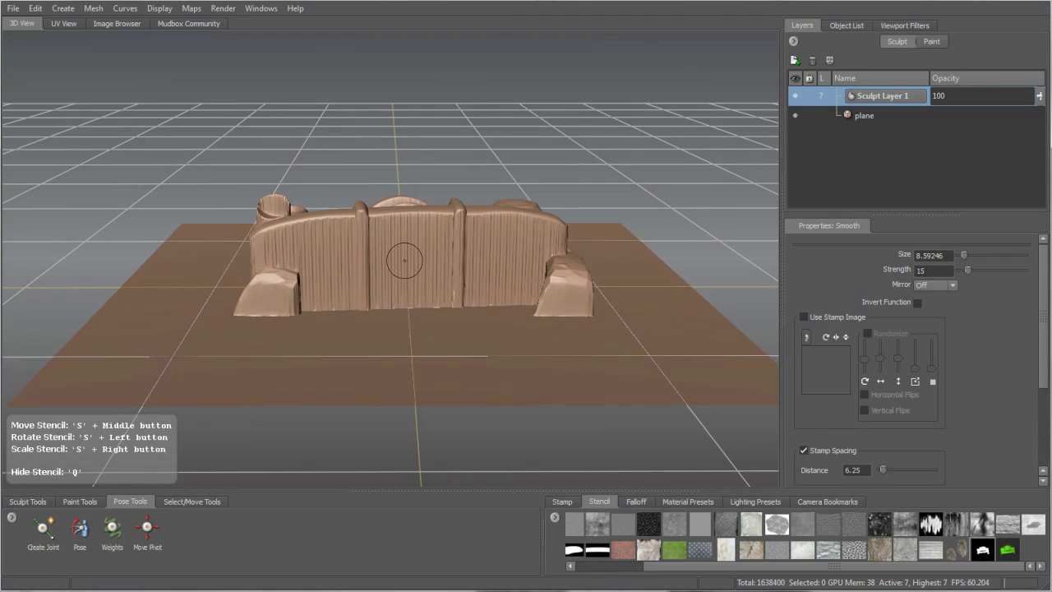
pyautogui.keyDown('alt'); pyautogui.moveTo(433, 306); pyautogui.dragTo(432, 362); pyautogui.keyUp('alt')
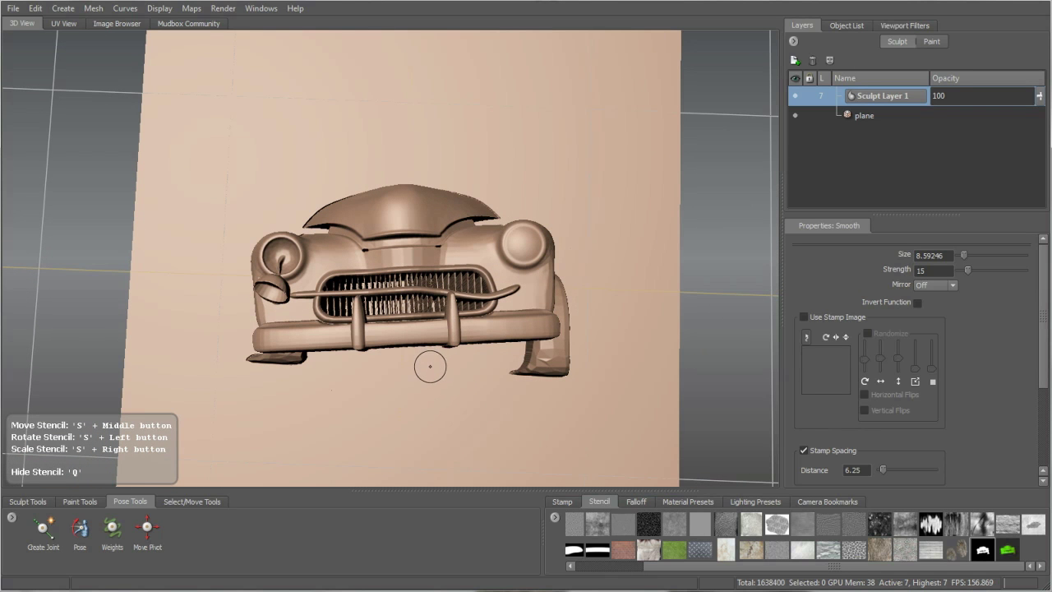
pyautogui.keyDown('alt'); pyautogui.moveTo(440, 361); pyautogui.dragTo(423, 348); pyautogui.keyUp('alt')
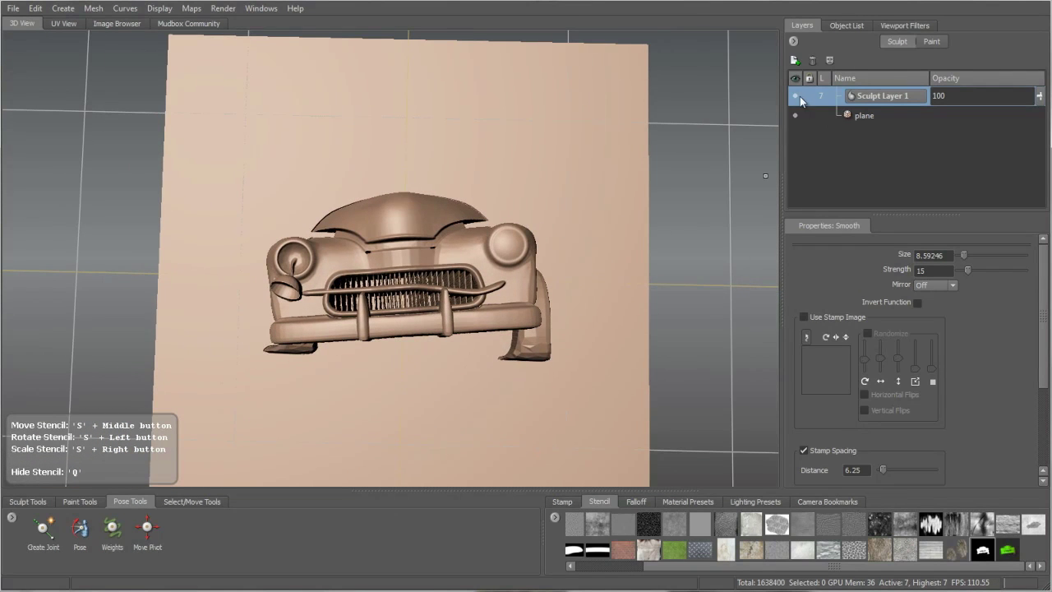
# Hide Sculpt Layer 1, add Sculpt Layer 2, and bring up the green VDM car stencil
pyautogui.click(794, 95)
pyautogui.click(793, 60)
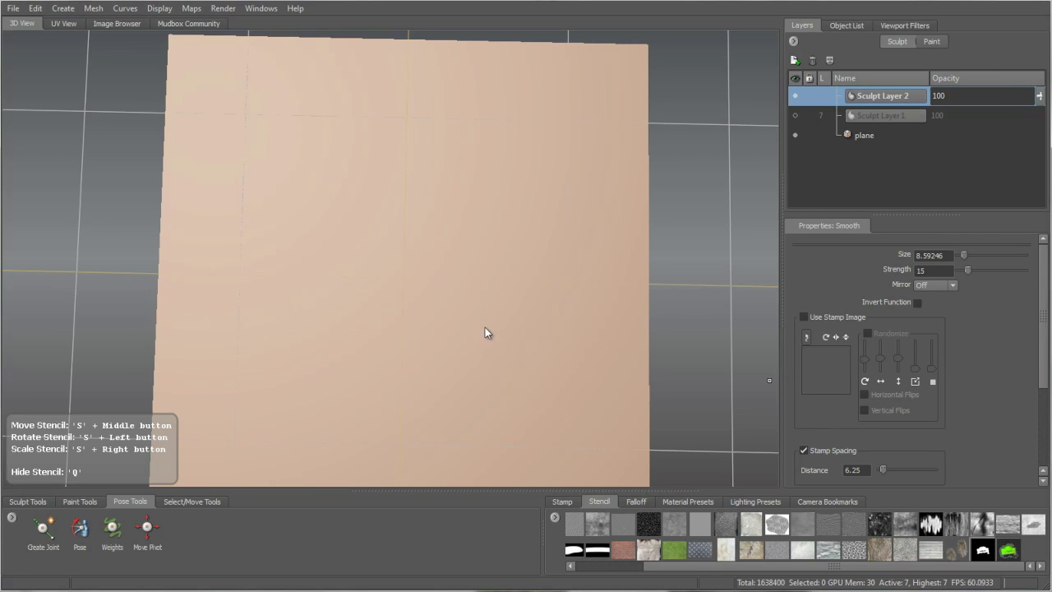
pyautogui.press('q')
# Scale up the car stencil over the plane and select the Sculpt brush
pyautogui.keyDown('alt'); pyautogui.moveTo(467, 326); pyautogui.dragTo(496, 317); pyautogui.keyUp('alt')
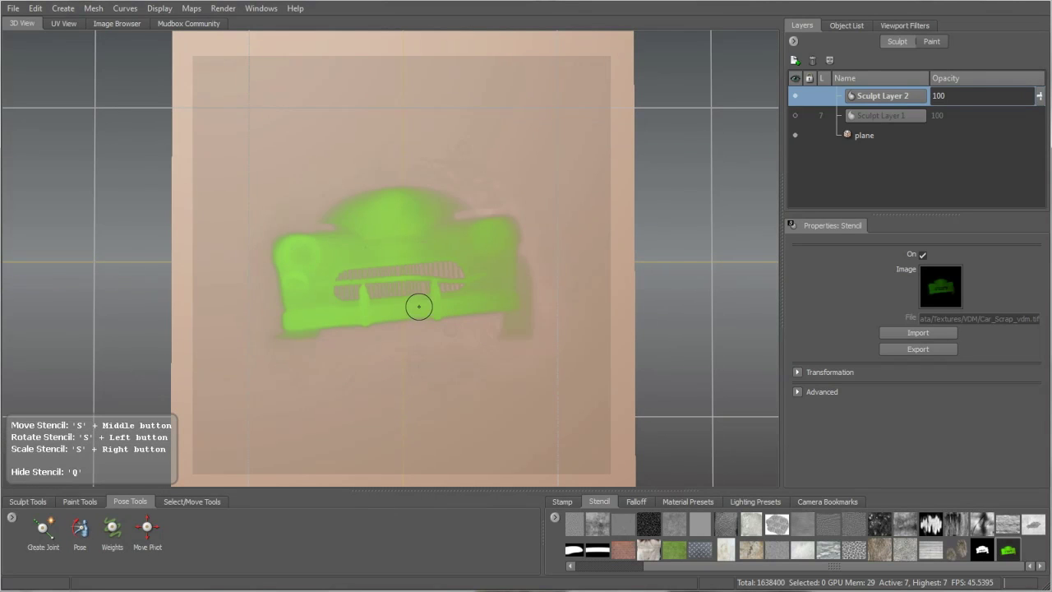
pyautogui.moveTo(424, 307); pyautogui.dragTo(430, 306)
pyautogui.scroll(1, 420, 305)
pyautogui.moveTo(423, 320); pyautogui.dragTo(434, 310, button='right')
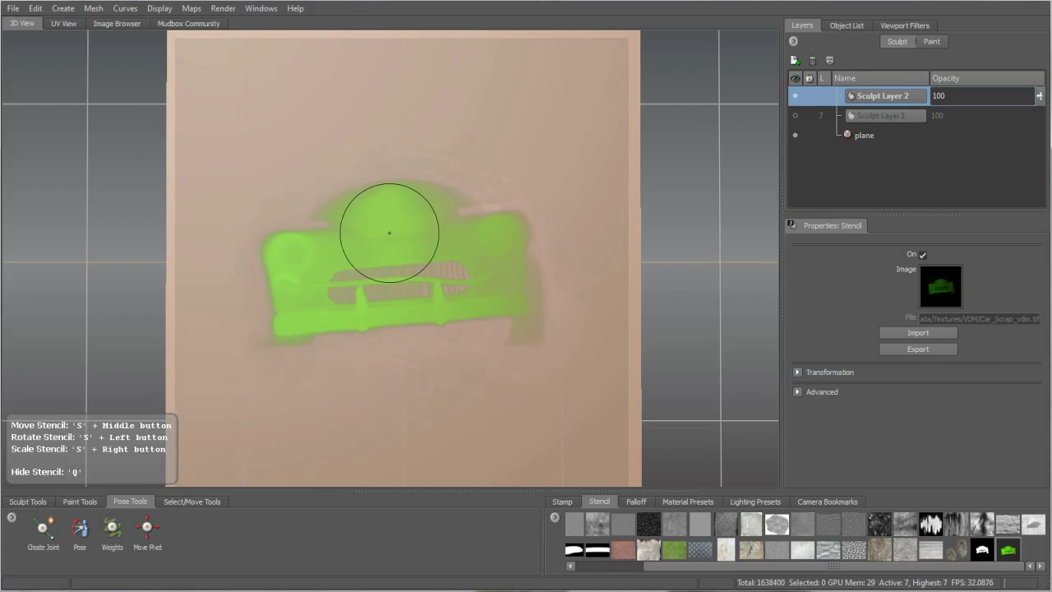
pyautogui.click(27, 501)
pyautogui.click(39, 530)
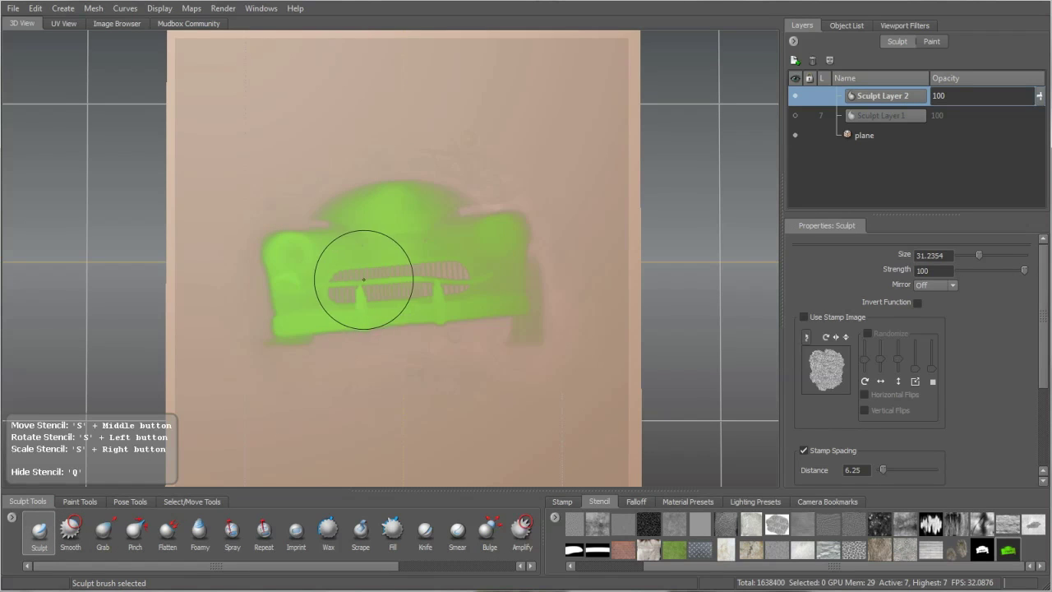
# Sculpt the deep car relief through the stencil across the hood and grille top on Sculpt Layer 2
pyautogui.moveTo(369, 278); pyautogui.dragTo(370, 115)
pyautogui.moveTo(262, 271)
pyautogui.mouseDown()
pyautogui.moveTo(320, 263)
pyautogui.moveTo(281, 256)
pyautogui.moveTo(296, 185)
pyautogui.moveTo(283, 172)
pyautogui.moveTo(378, 177)
pyautogui.moveTo(395, 257)
pyautogui.moveTo(493, 247)
pyautogui.moveTo(411, 316)
pyautogui.moveTo(345, 328)
pyautogui.moveTo(284, 312)
pyautogui.moveTo(246, 263)
pyautogui.moveTo(295, 263)
pyautogui.moveTo(411, 329)
pyautogui.moveTo(556, 297)
pyautogui.moveTo(489, 218)
pyautogui.moveTo(423, 193)
pyautogui.moveTo(386, 148)
pyautogui.moveTo(464, 148)
pyautogui.moveTo(543, 238)
pyautogui.moveTo(551, 333)
pyautogui.moveTo(526, 366)
pyautogui.moveTo(391, 380)
pyautogui.moveTo(260, 373)
pyautogui.moveTo(272, 295)
pyautogui.moveTo(386, 345)
pyautogui.moveTo(506, 323)
pyautogui.moveTo(536, 288)
pyautogui.moveTo(539, 256)
pyautogui.moveTo(473, 258)
pyautogui.mouseUp()
pyautogui.moveTo(490, 211)
pyautogui.mouseDown()
pyautogui.moveTo(460, 246)
pyautogui.moveTo(403, 238)
pyautogui.moveTo(356, 212)
pyautogui.moveTo(382, 255)
pyautogui.mouseUp()
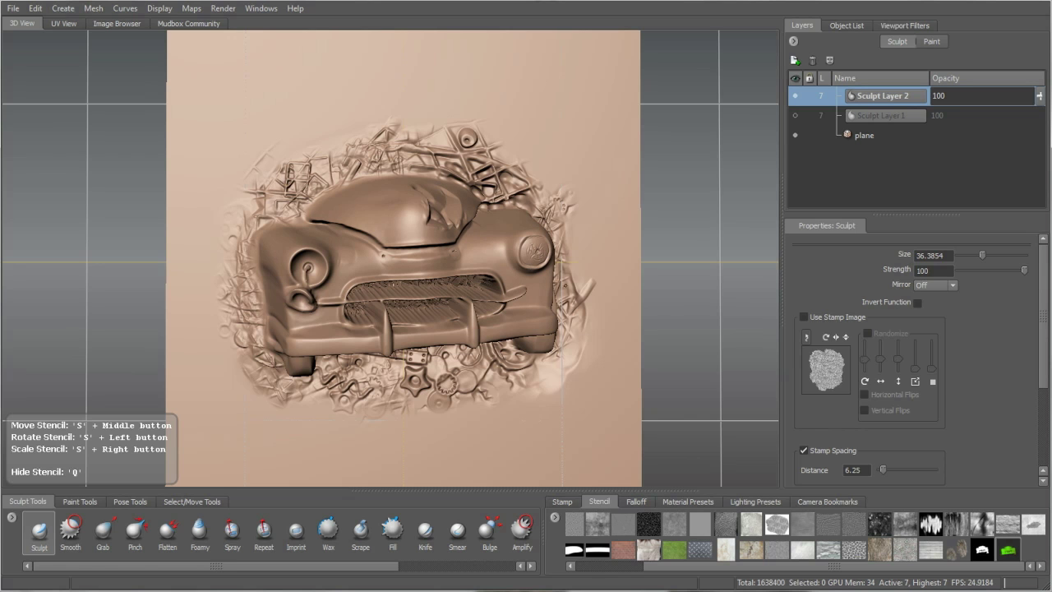
pyautogui.moveTo(407, 271); pyautogui.dragTo(333, 282)
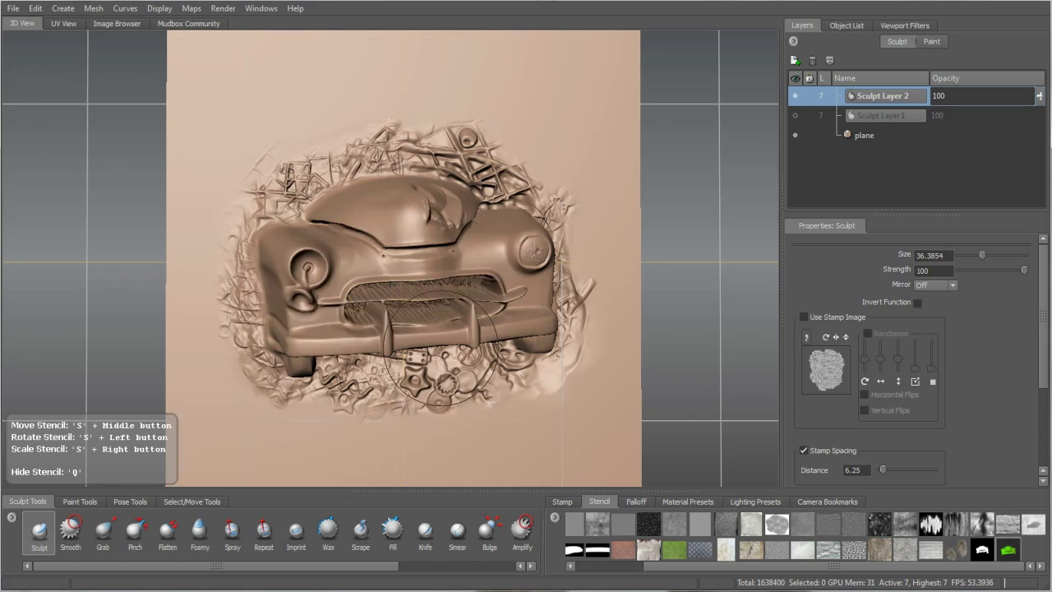
pyautogui.keyDown('alt'); pyautogui.moveTo(246, 123); pyautogui.dragTo(464, 293); pyautogui.keyUp('alt')
pyautogui.moveTo(472, 342)
pyautogui.keyDown('alt'); pyautogui.mouseDown()
pyautogui.moveTo(343, 273)
pyautogui.moveTo(394, 286)
pyautogui.moveTo(374, 214)
pyautogui.moveTo(331, 234)
pyautogui.mouseUp(); pyautogui.keyUp('alt')
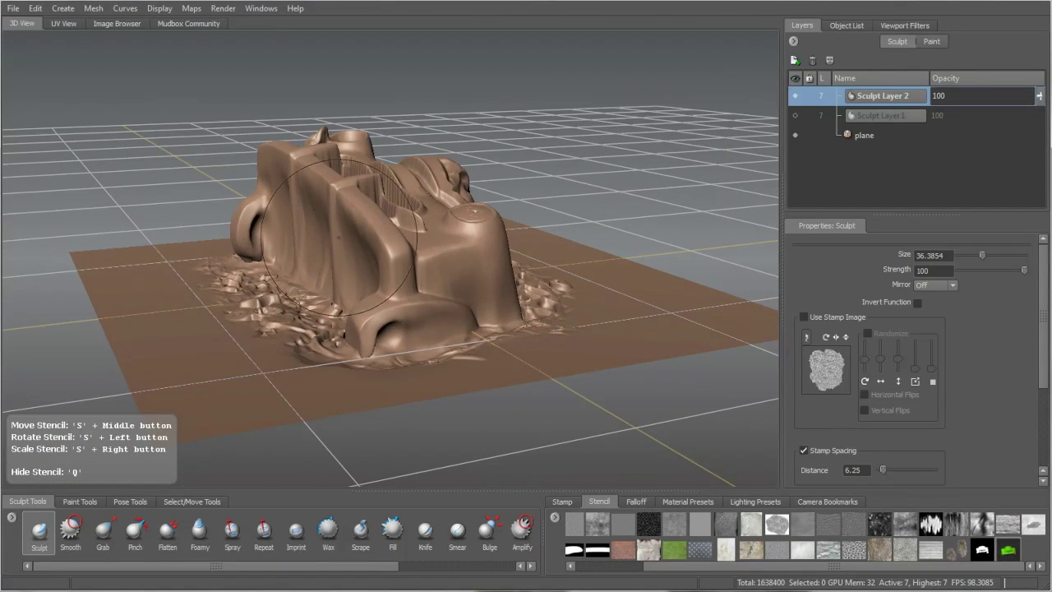
pyautogui.keyDown('alt'); pyautogui.moveTo(372, 307); pyautogui.dragTo(240, 347); pyautogui.keyUp('alt')
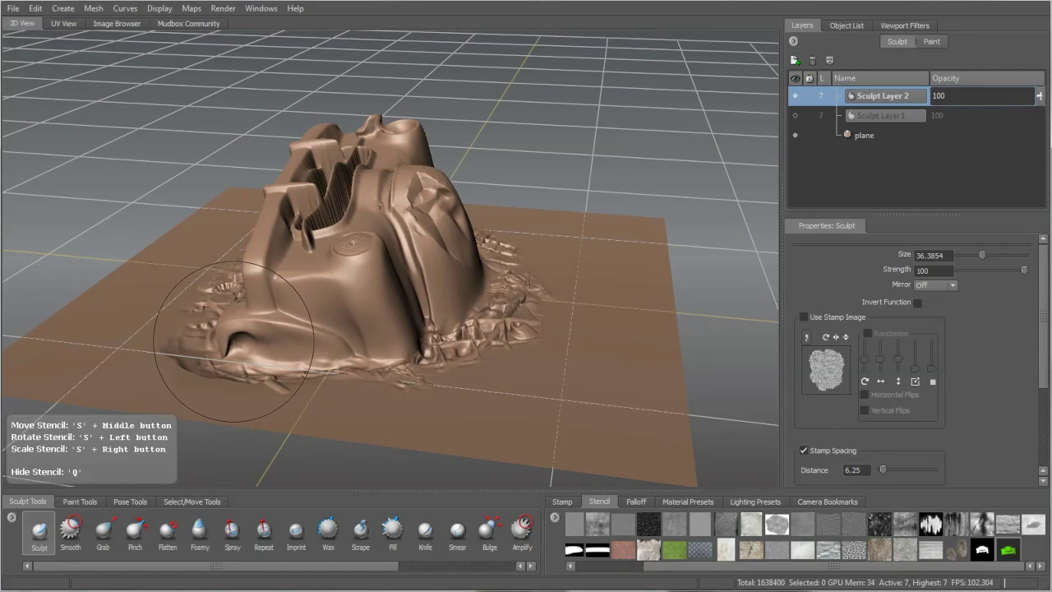
pyautogui.keyDown('alt'); pyautogui.moveTo(318, 255); pyautogui.dragTo(444, 232); pyautogui.keyUp('alt')
pyautogui.keyDown('alt'); pyautogui.moveTo(539, 283); pyautogui.dragTo(550, 270); pyautogui.keyUp('alt')
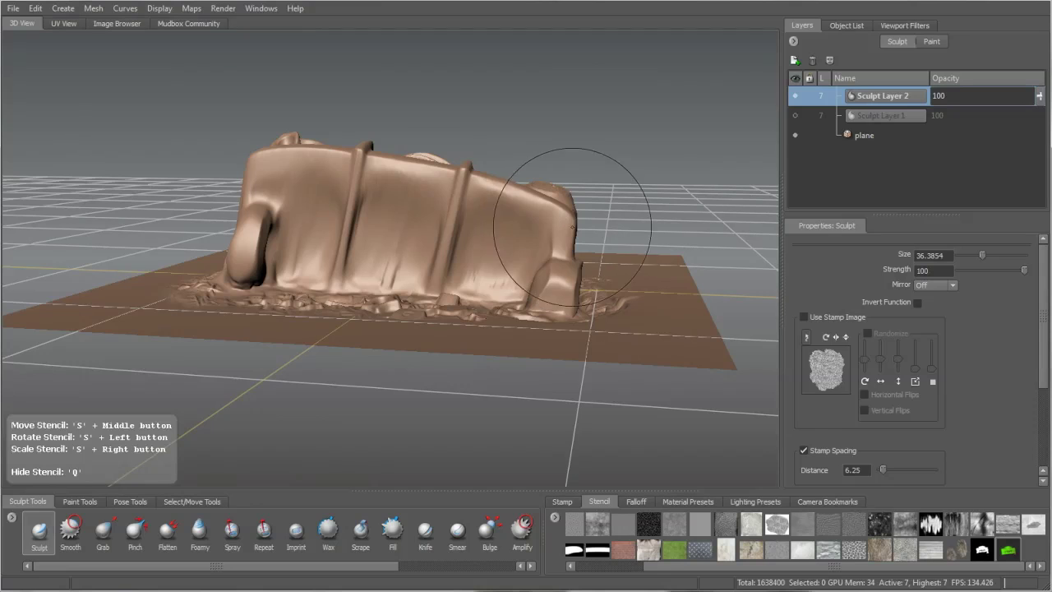
pyautogui.keyDown('alt'); pyautogui.moveTo(299, 283); pyautogui.dragTo(329, 326); pyautogui.keyUp('alt')
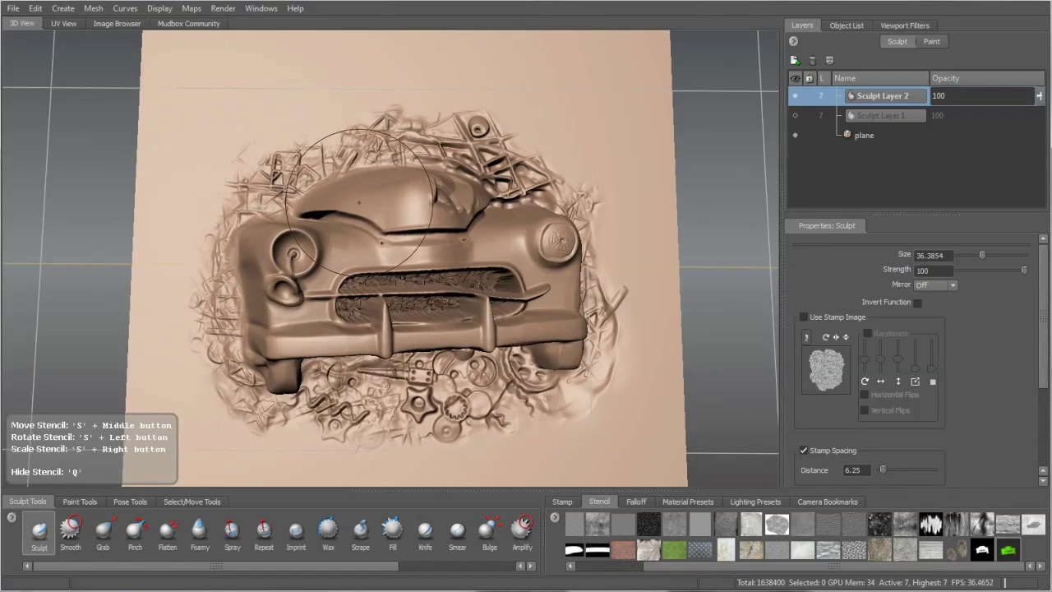
pyautogui.moveTo(329, 189)
pyautogui.keyDown('alt'); pyautogui.mouseDown()
pyautogui.moveTo(361, 176)
pyautogui.moveTo(333, 188)
pyautogui.mouseUp(); pyautogui.keyUp('alt')
pyautogui.moveTo(378, 353)
pyautogui.keyDown('alt'); pyautogui.mouseDown()
pyautogui.moveTo(381, 324)
pyautogui.moveTo(380, 354)
pyautogui.moveTo(473, 311)
pyautogui.moveTo(492, 332)
pyautogui.moveTo(501, 284)
pyautogui.moveTo(509, 302)
pyautogui.mouseUp(); pyautogui.keyUp('alt')
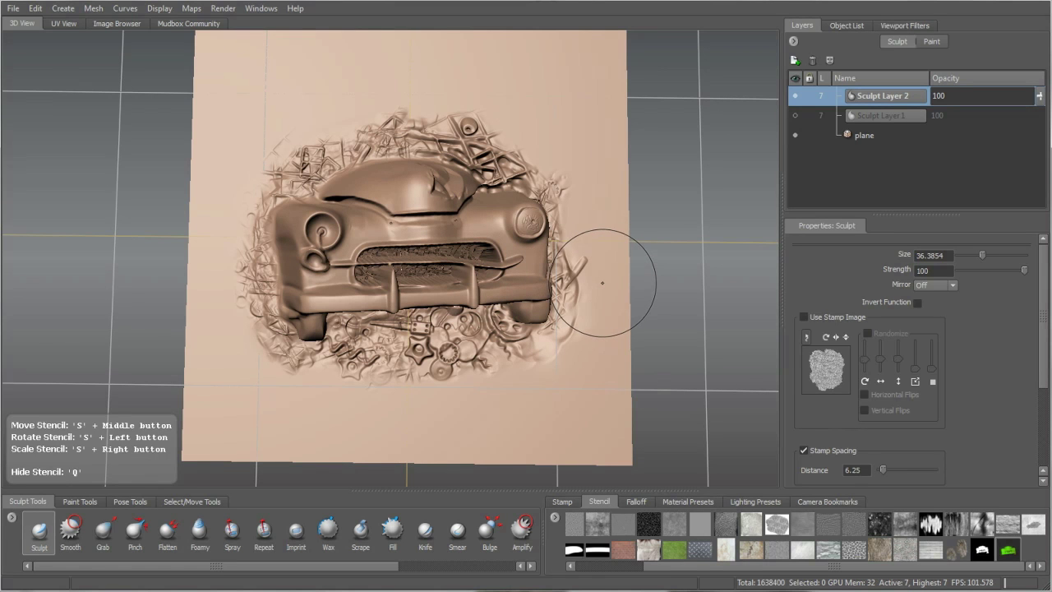
pyautogui.click(796, 96)
pyautogui.click(796, 115)
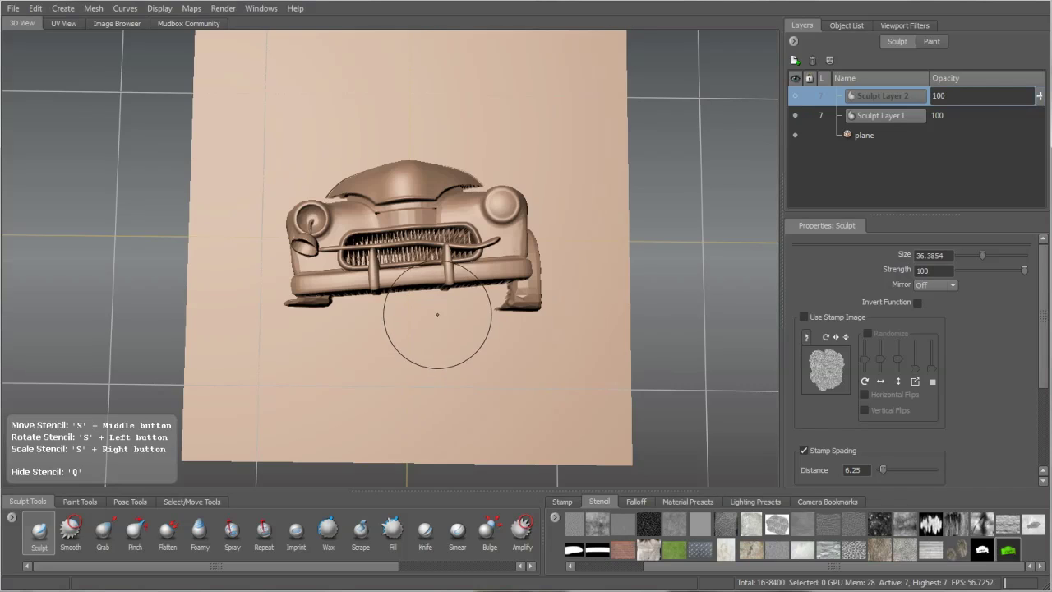
pyautogui.press('f')
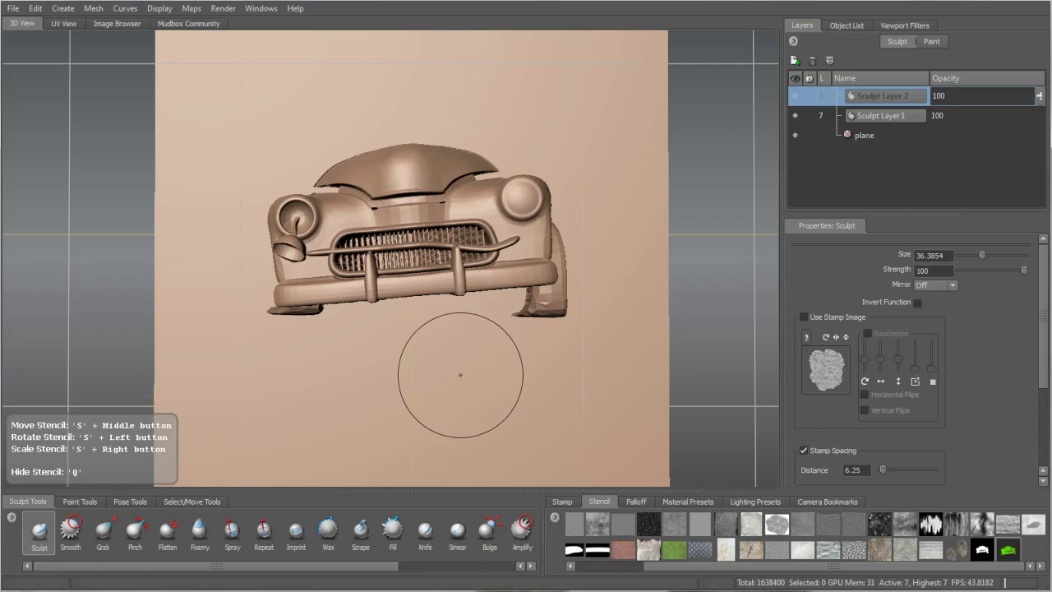
pyautogui.click(795, 116)
pyautogui.click(795, 96)
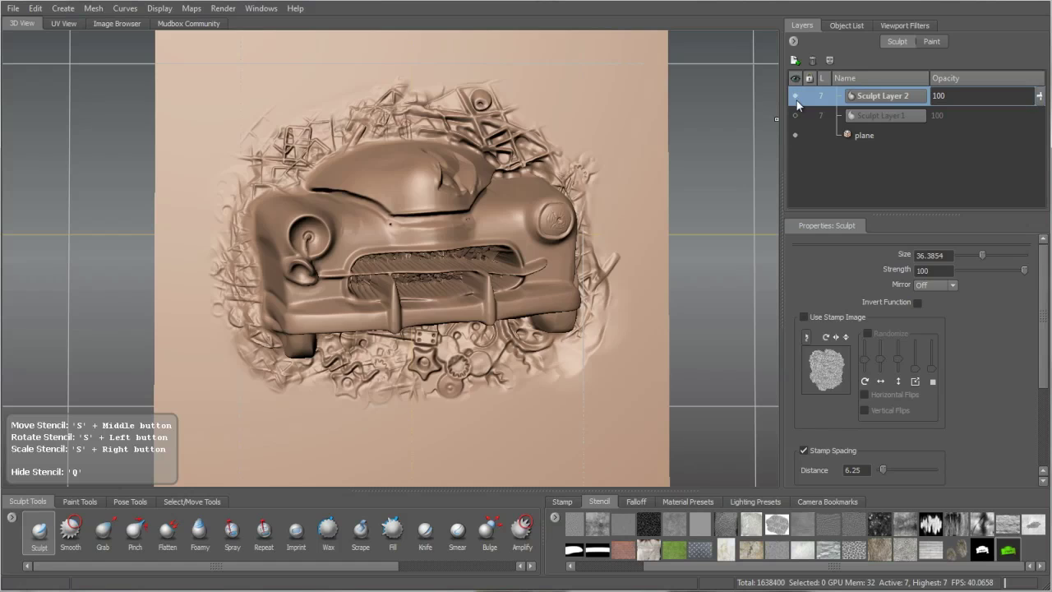
pyautogui.moveTo(489, 370)
pyautogui.keyDown('alt'); pyautogui.mouseDown()
pyautogui.moveTo(665, 248)
pyautogui.moveTo(509, 324)
pyautogui.mouseUp(); pyautogui.keyUp('alt')
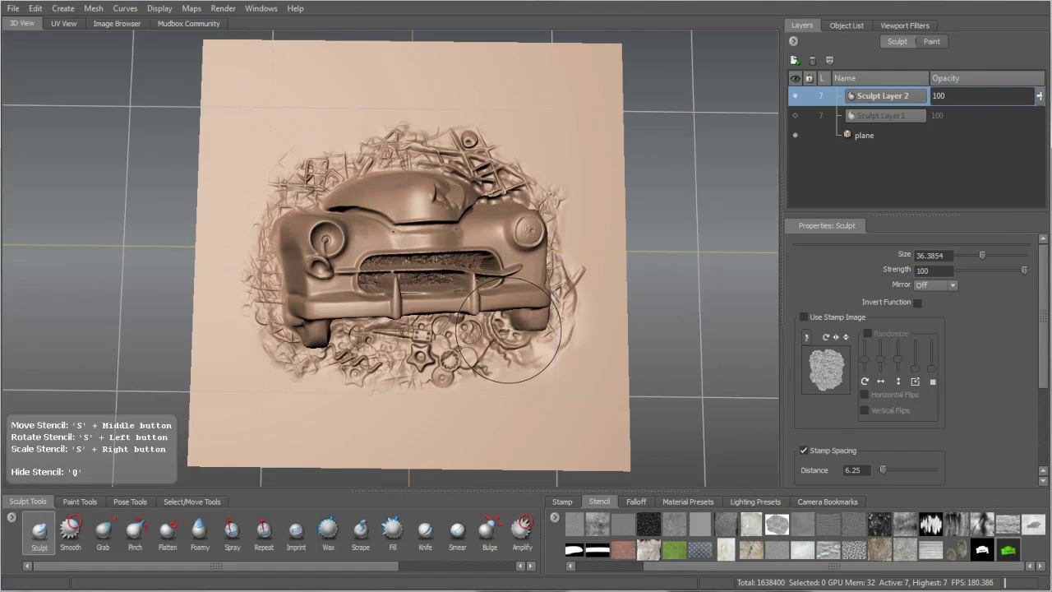
pyautogui.click(195, 9)
# Start a new Vector Displacement Map extraction with the plane at level 7 as source
pyautogui.moveTo(212, 26)
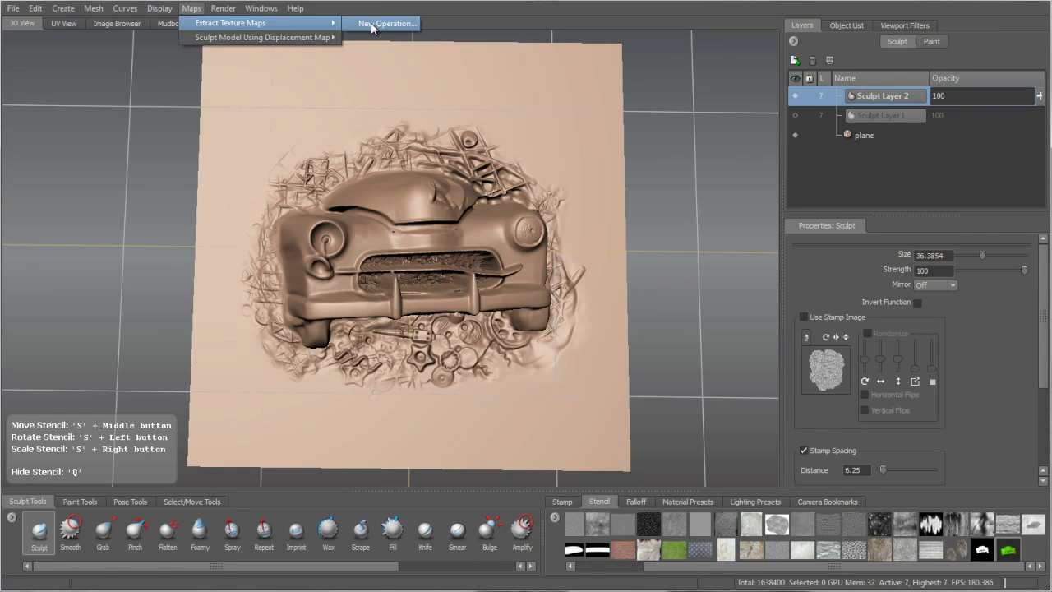
pyautogui.click(368, 25)
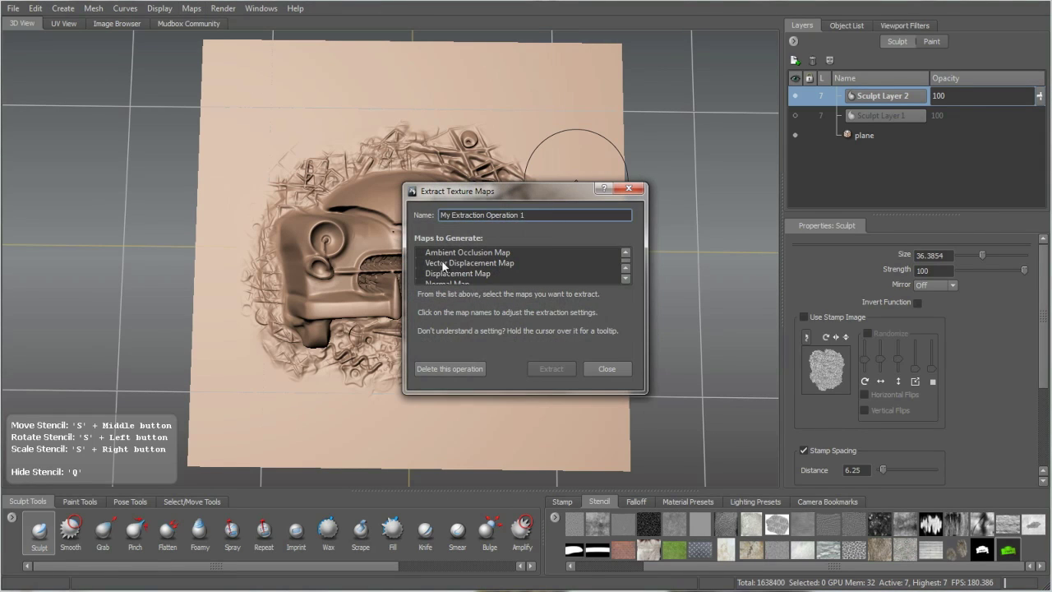
pyautogui.click(456, 262)
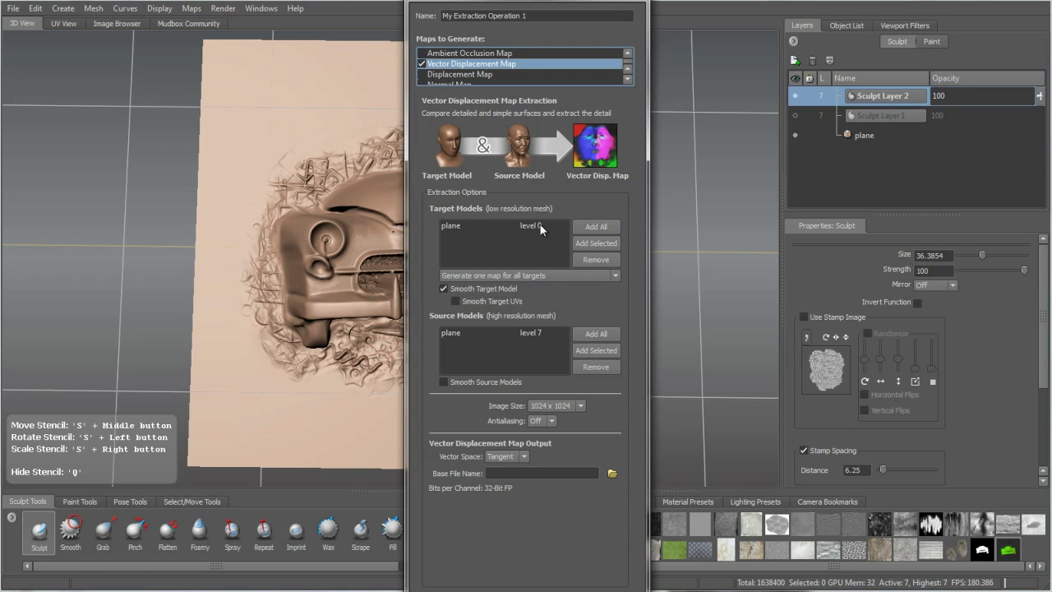
pyautogui.doubleClick(543, 331)
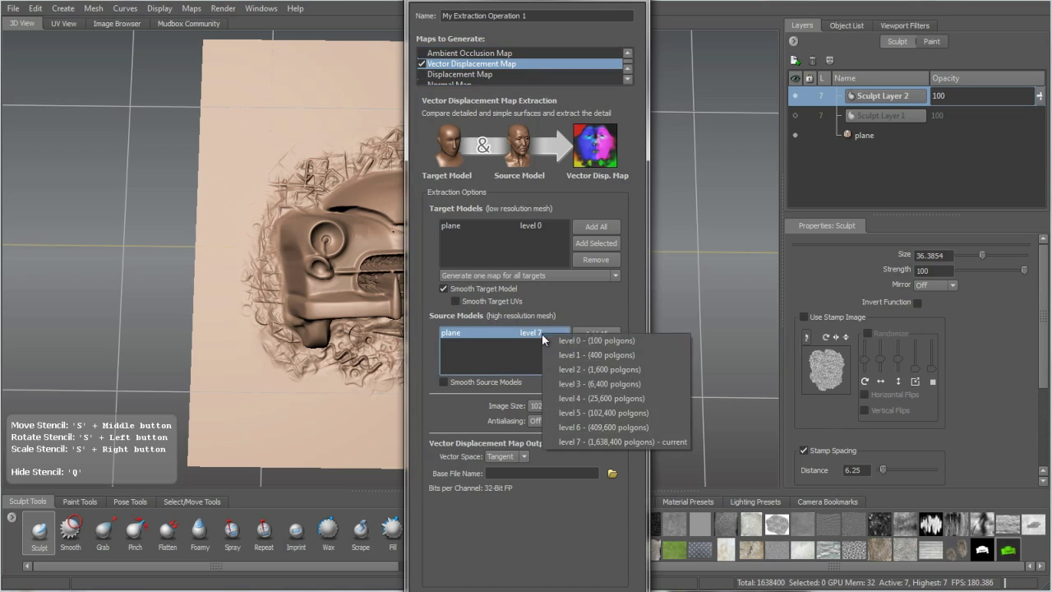
pyautogui.click(582, 297)
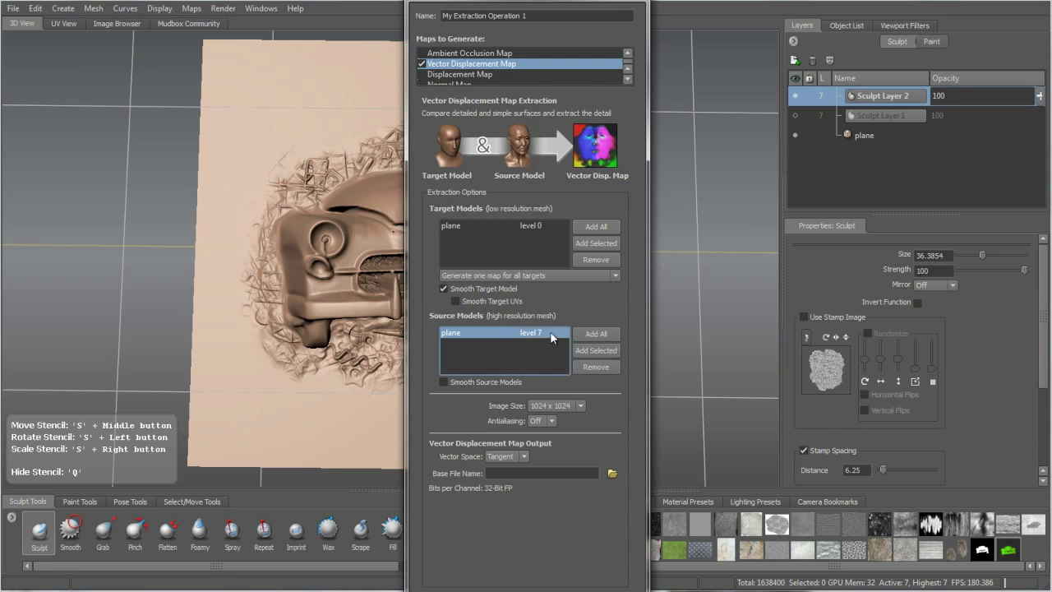
# Keep image size 1024 x 1024, antialiasing off, and Tangent vector space
pyautogui.click(578, 406)
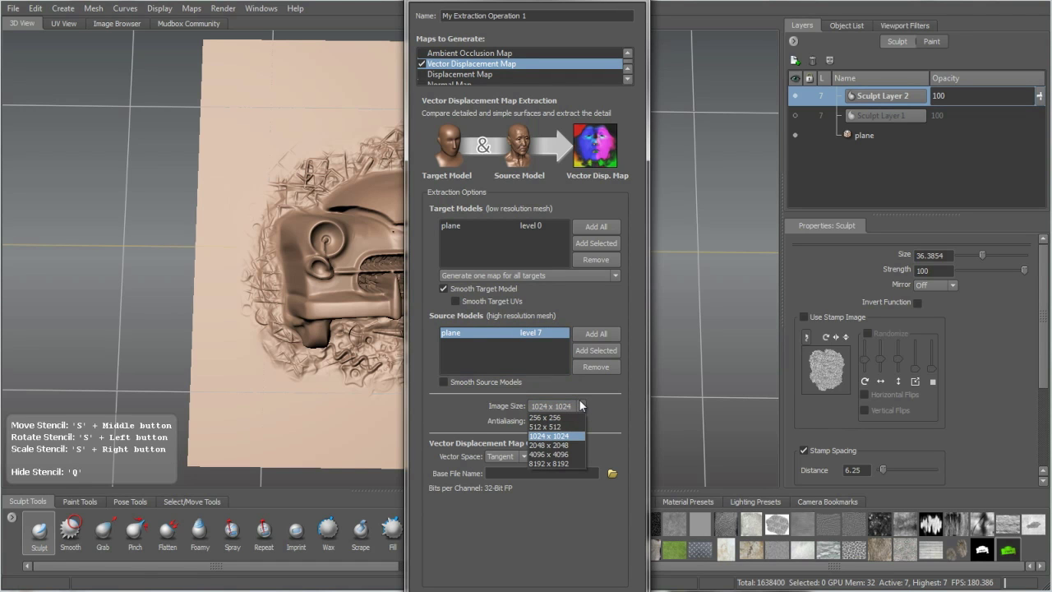
pyautogui.click(579, 409)
pyautogui.click(574, 436)
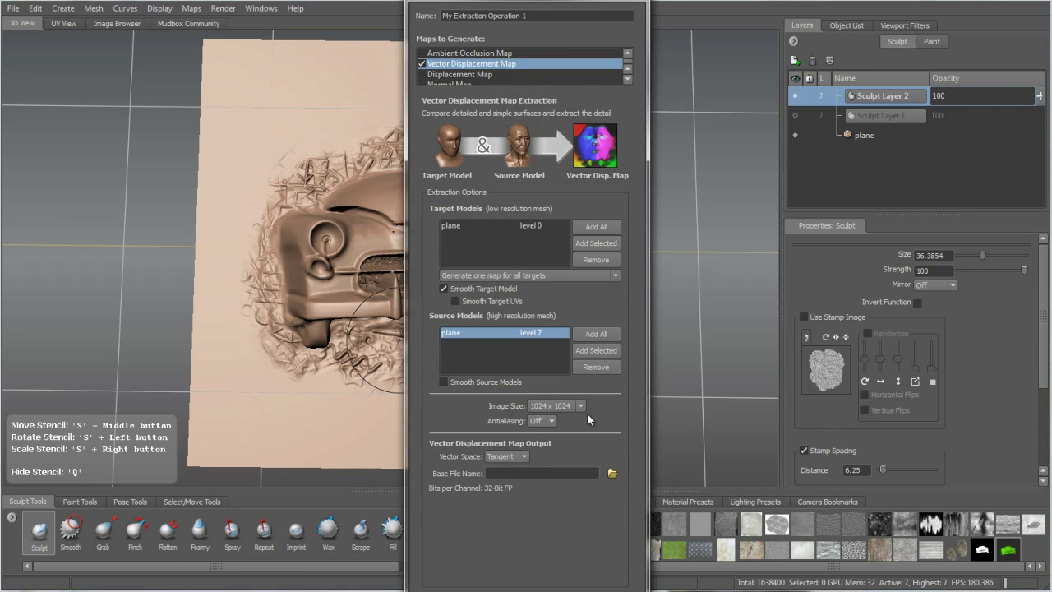
pyautogui.click(546, 421)
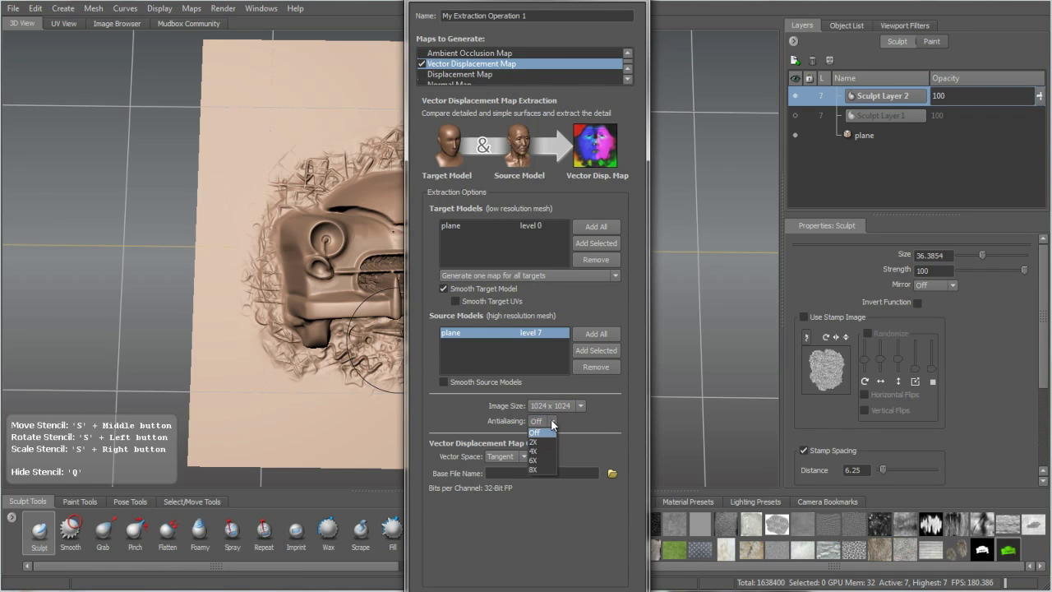
pyautogui.click(606, 406)
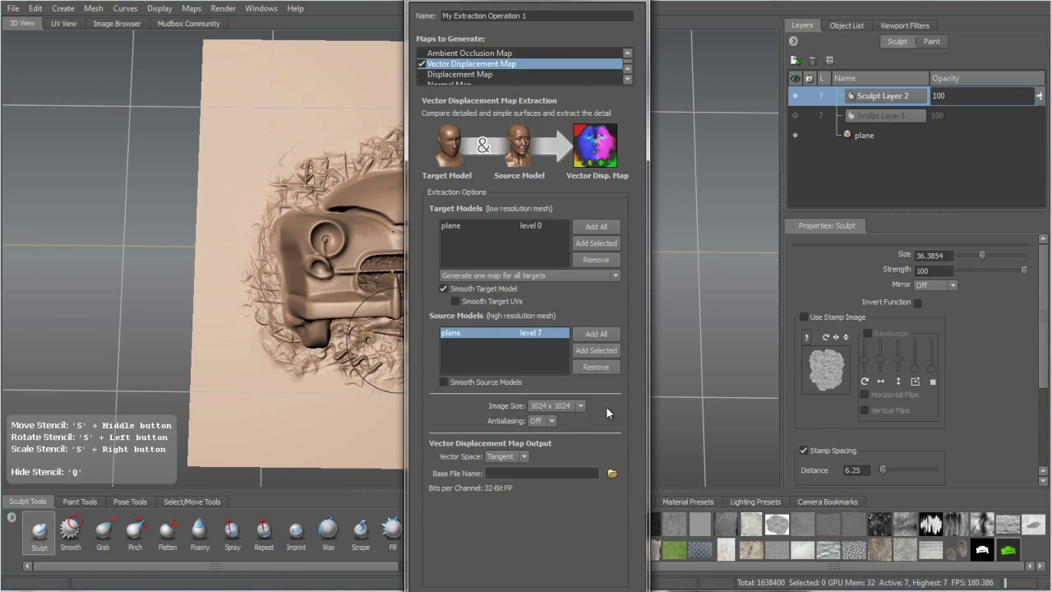
pyautogui.click(524, 457)
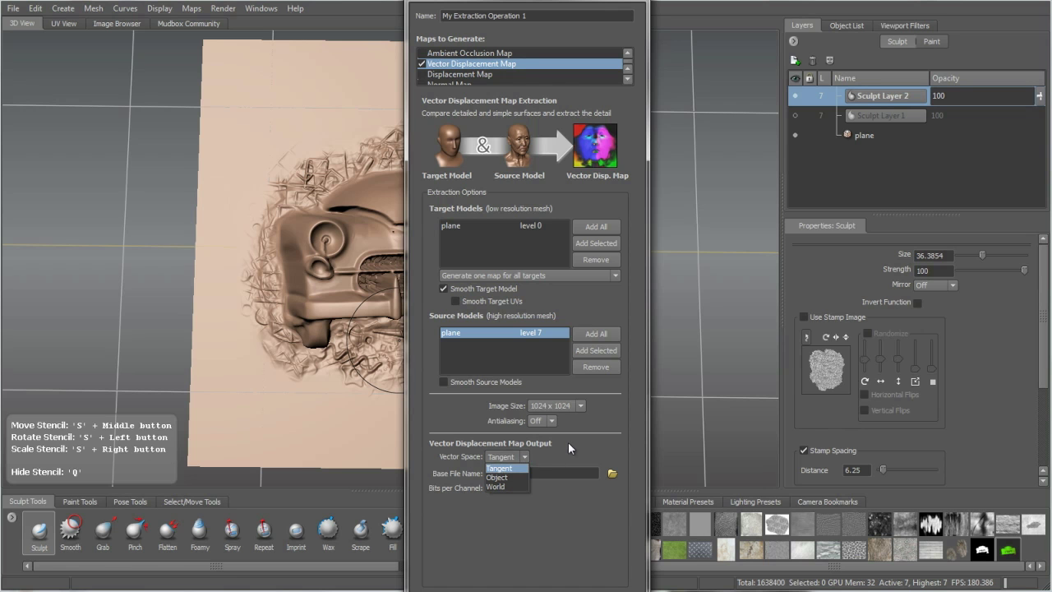
pyautogui.click(569, 455)
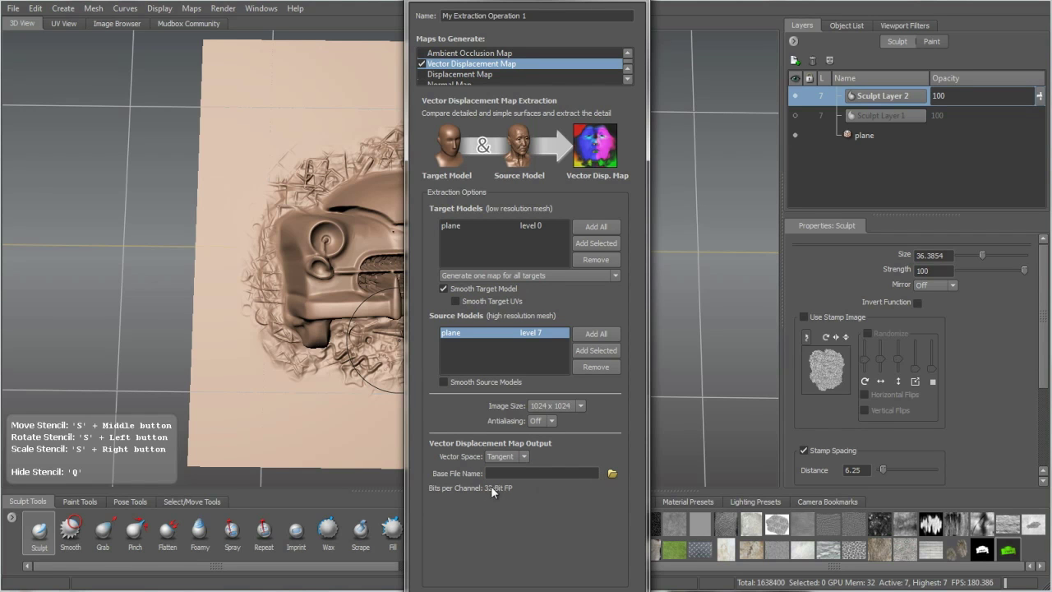
pyautogui.click(612, 475)
pyautogui.click(475, 539)
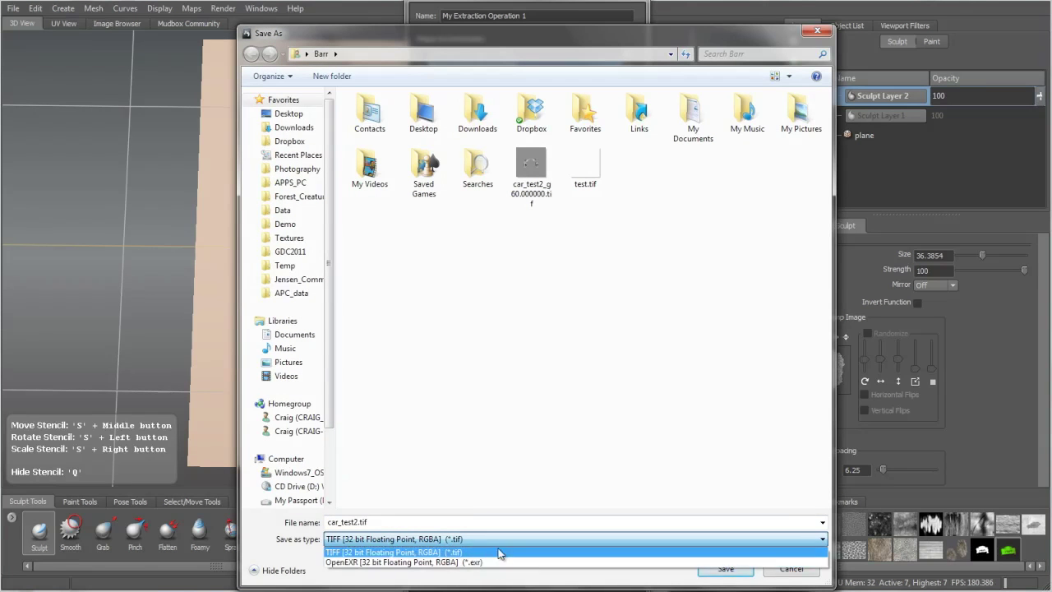
pyautogui.click(533, 523)
pyautogui.click(791, 568)
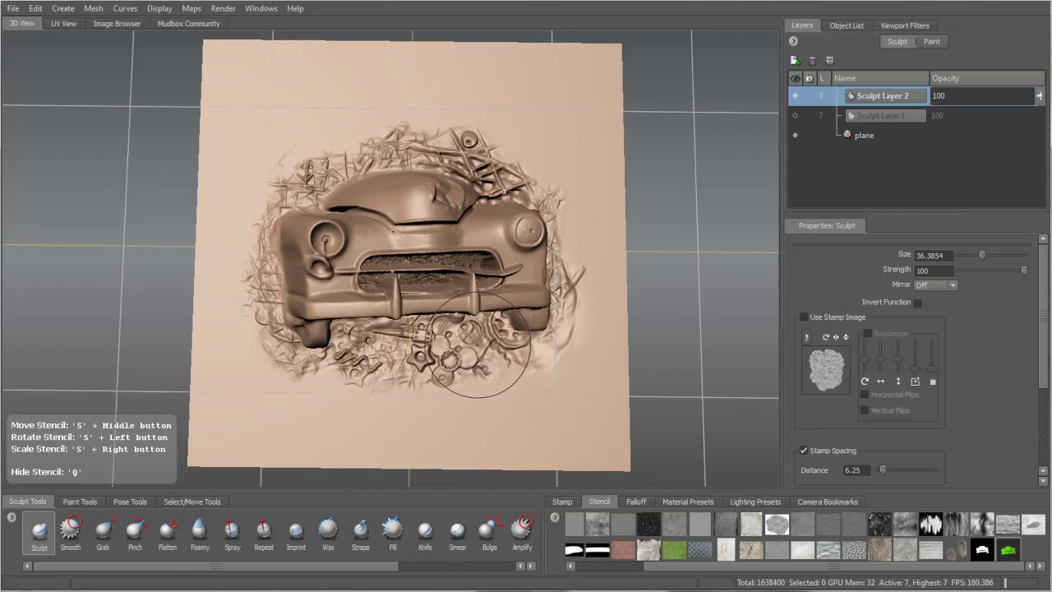
# Orbit back to a frontal view of the finished car relief on the plane
pyautogui.moveTo(479, 353)
pyautogui.keyDown('alt'); pyautogui.mouseDown()
pyautogui.moveTo(436, 292)
pyautogui.moveTo(386, 263)
pyautogui.mouseUp(); pyautogui.keyUp('alt')
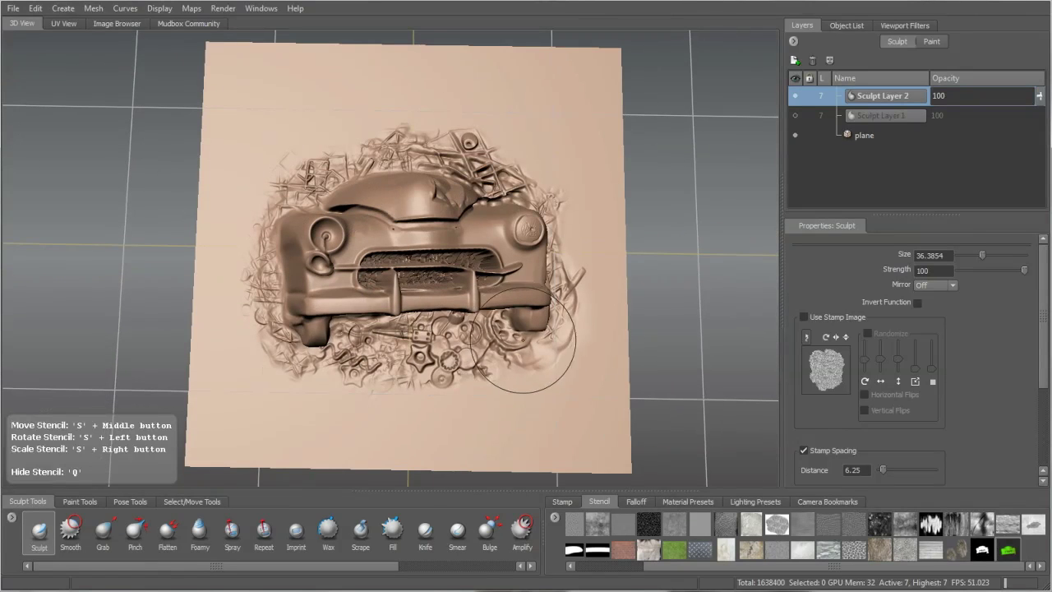
pyautogui.moveTo(501, 341)
pyautogui.keyDown('alt'); pyautogui.mouseDown()
pyautogui.moveTo(519, 341)
pyautogui.moveTo(472, 360)
pyautogui.mouseUp(); pyautogui.keyUp('alt')
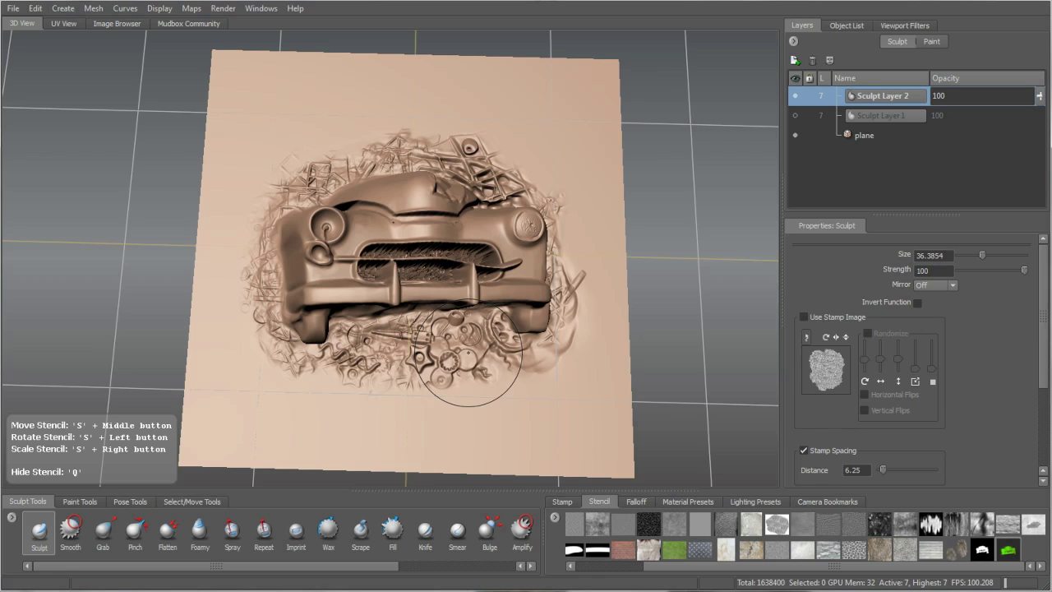